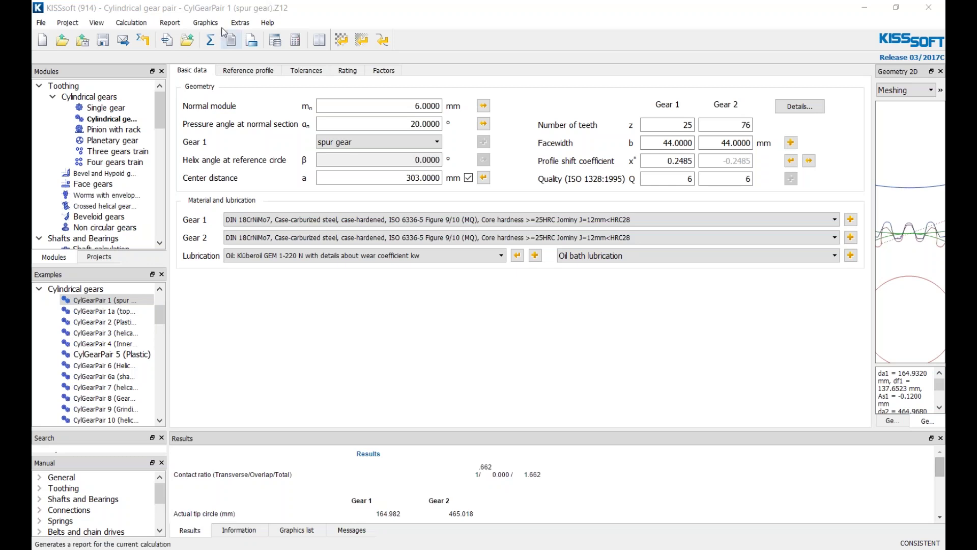
# Step: Turn off external-editor reports in program settings and generate the report internally with F6
pyautogui.click(173, 23)
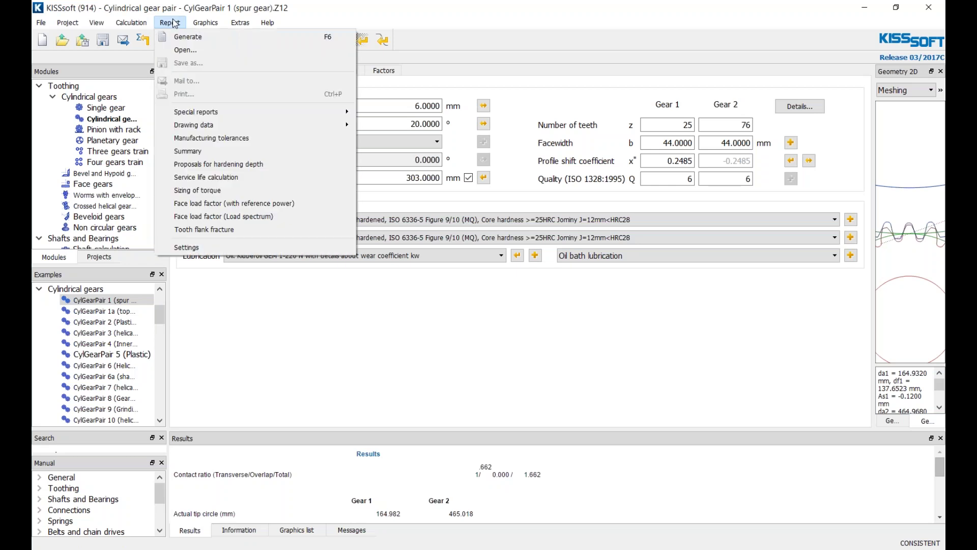
pyautogui.click(273, 319)
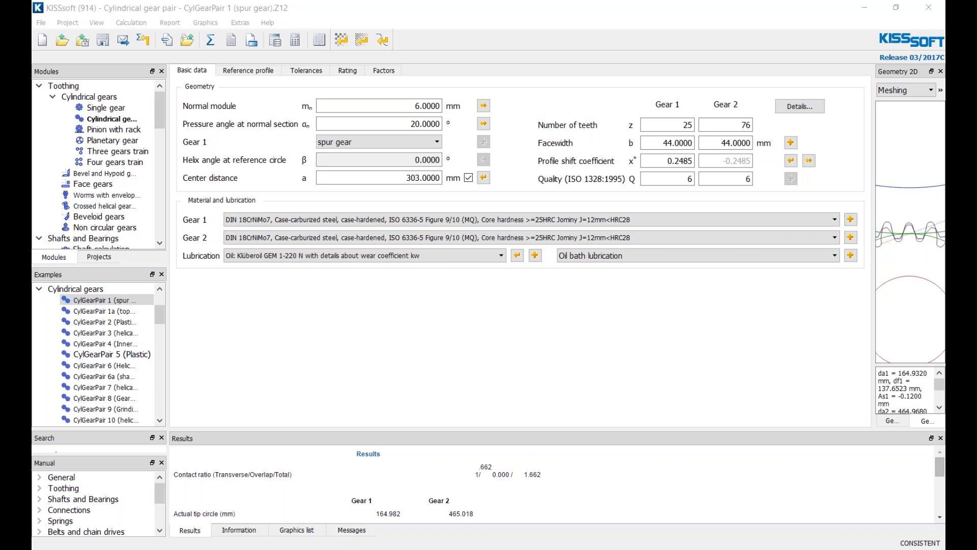
pyautogui.click(247, 27)
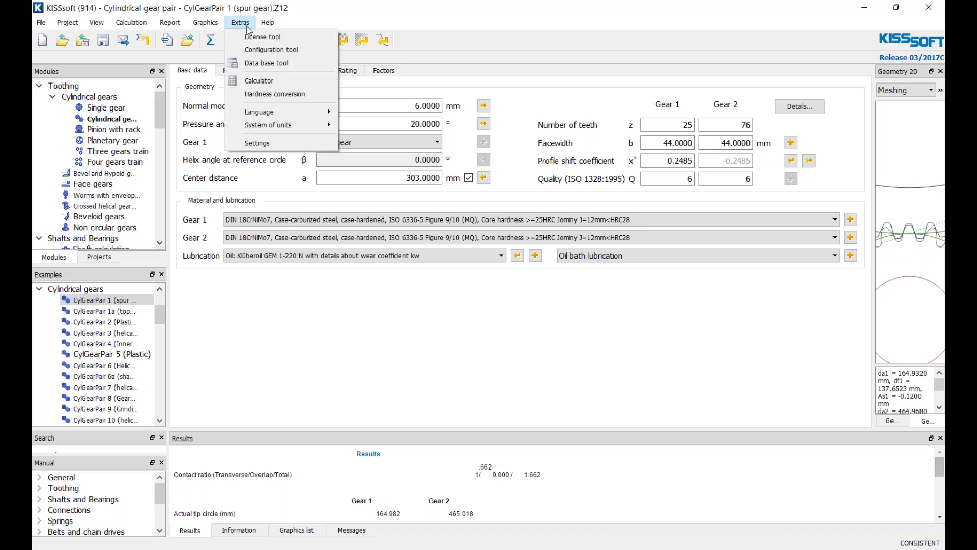
pyautogui.click(249, 142)
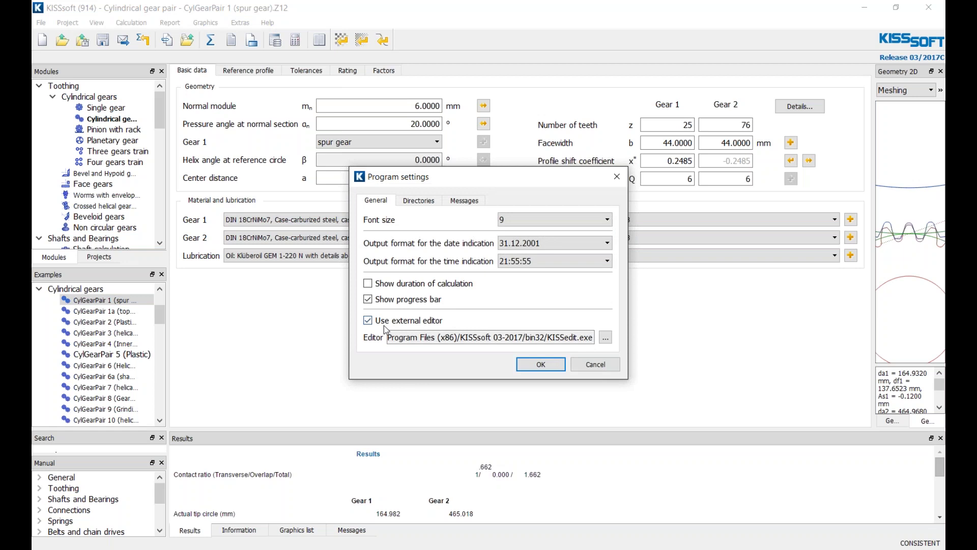
pyautogui.click(369, 320)
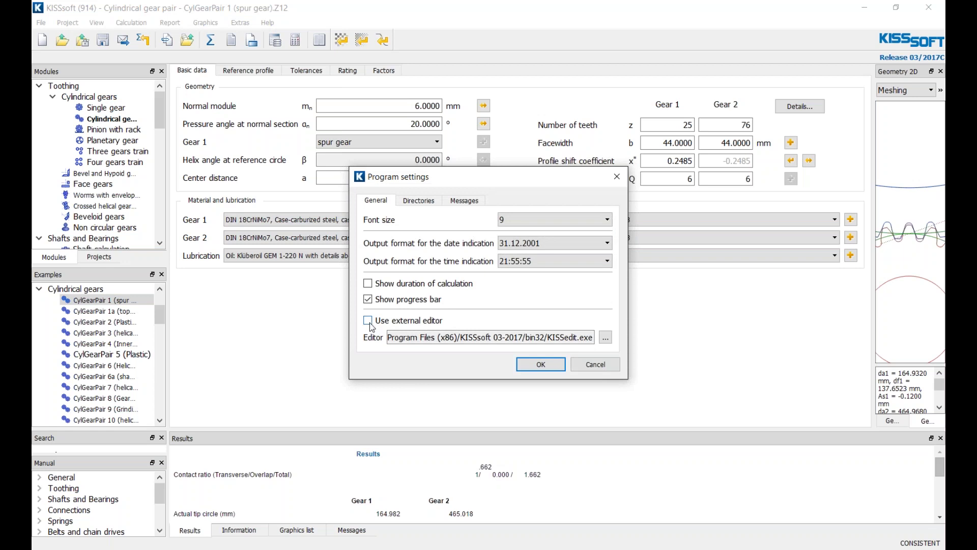
pyautogui.click(531, 366)
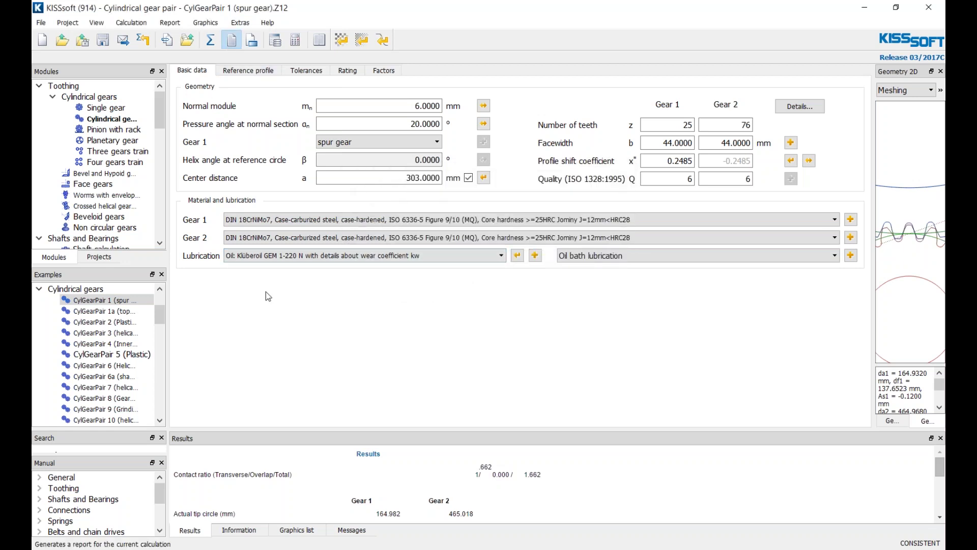
pyautogui.press('F6')
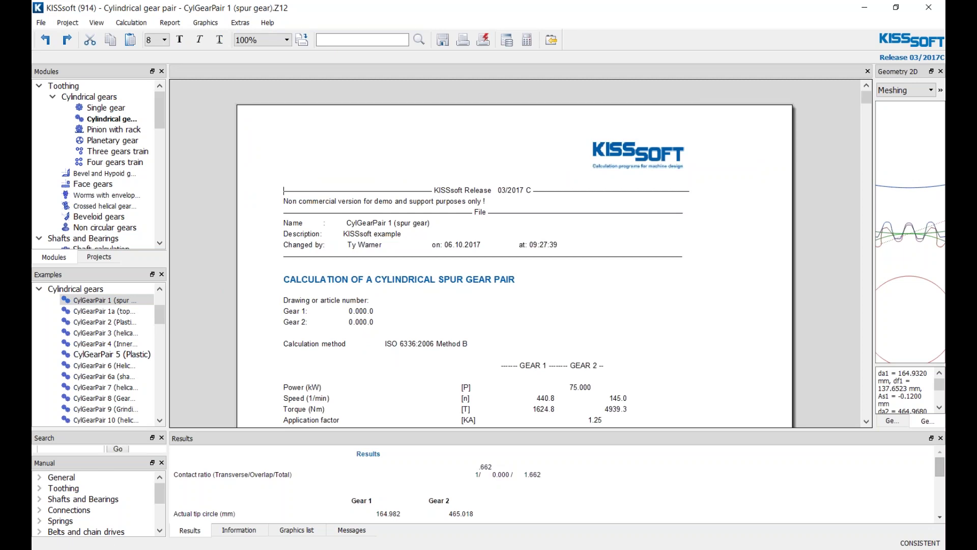
# Step: Back in the gear data, switch reports to open in the external editor again
pyautogui.click(552, 40)
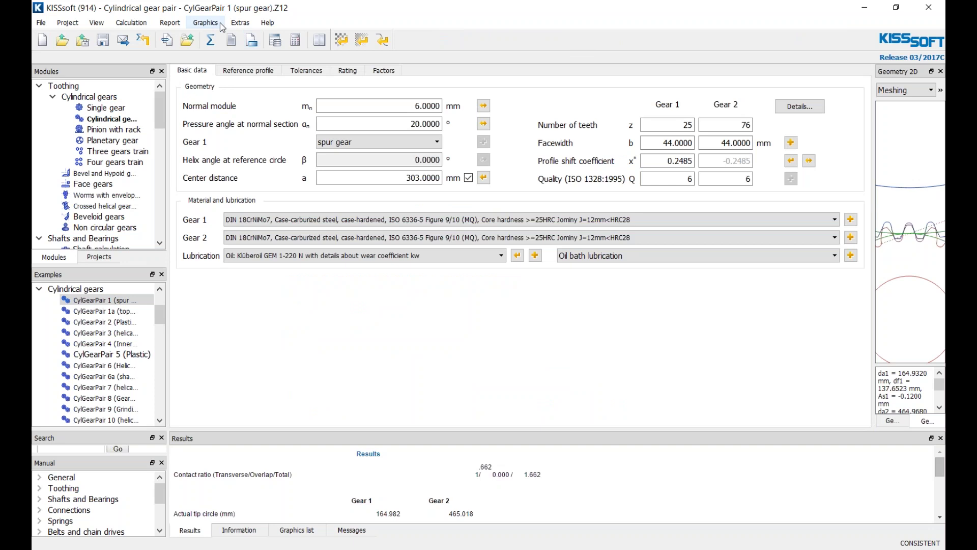
pyautogui.click(240, 23)
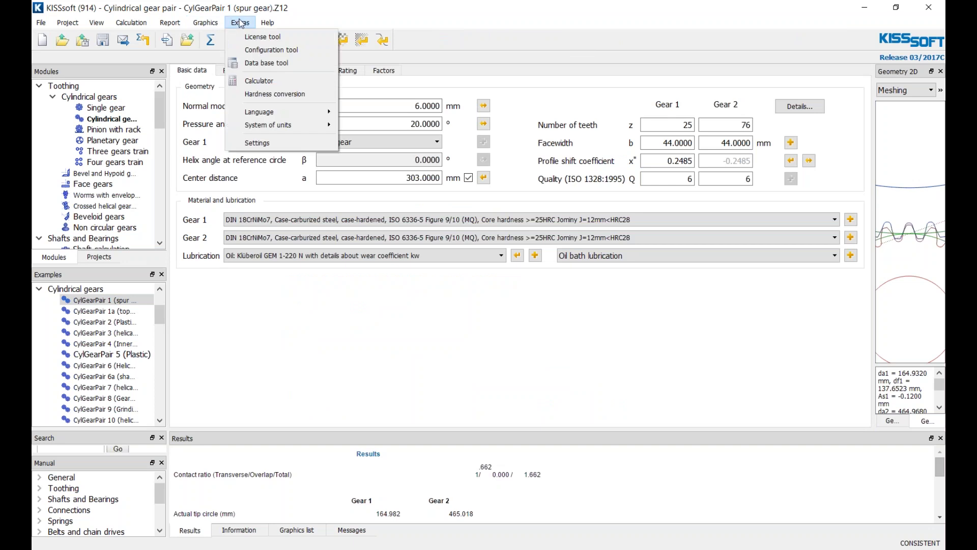
pyautogui.click(258, 143)
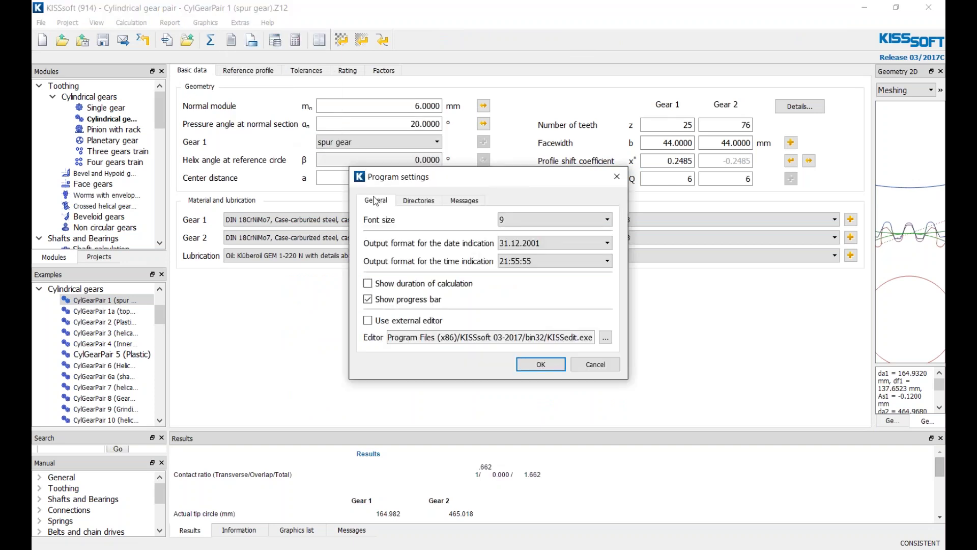
pyautogui.click(379, 321)
pyautogui.click(547, 365)
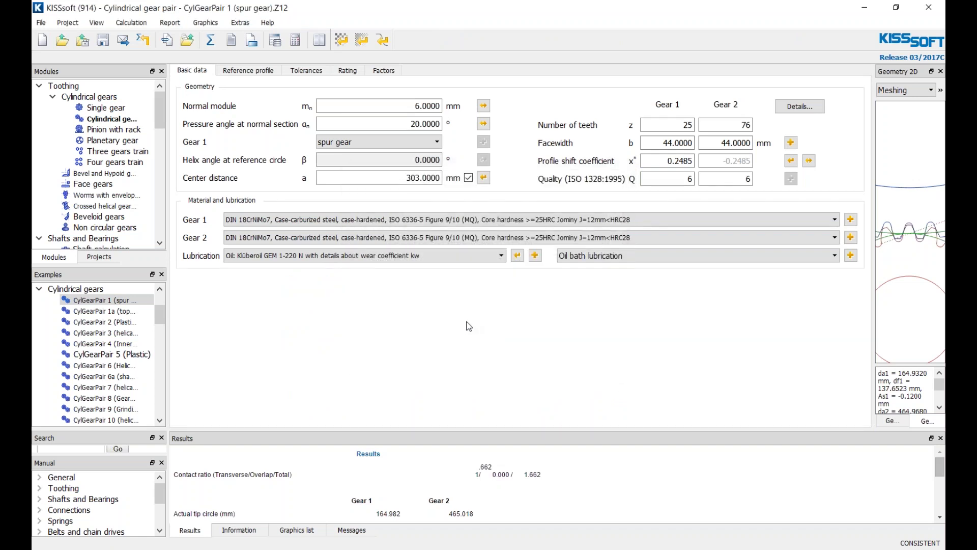
# Step: Generate the report in KISSedit, move it to the upper left, skim it, and minimize it
pyautogui.click(229, 40)
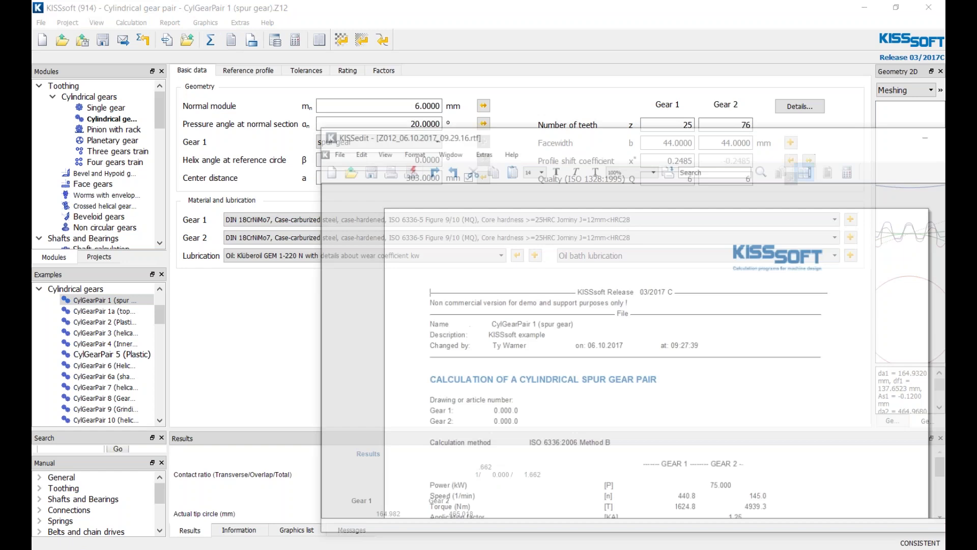
pyautogui.moveTo(597, 137); pyautogui.dragTo(480, 77)
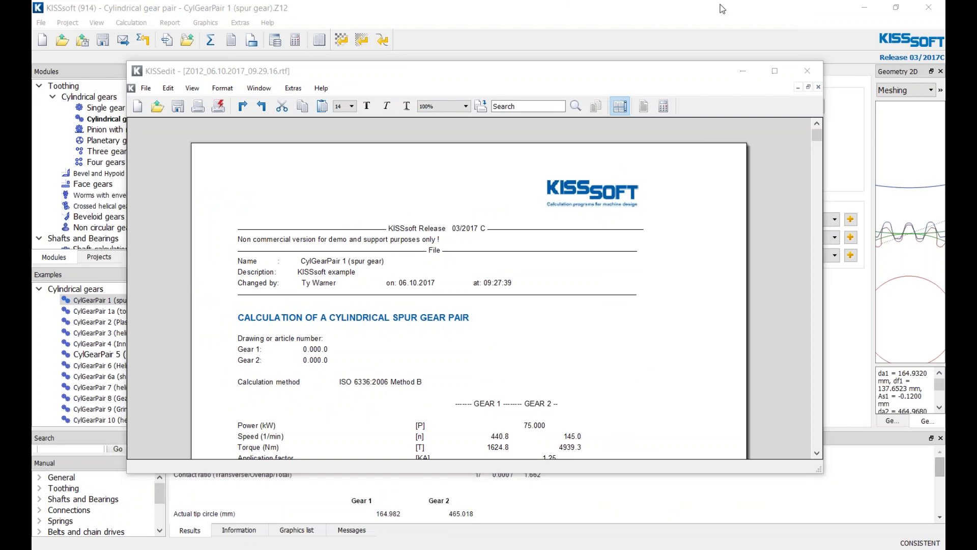
pyautogui.scroll(-5, 677, 137)
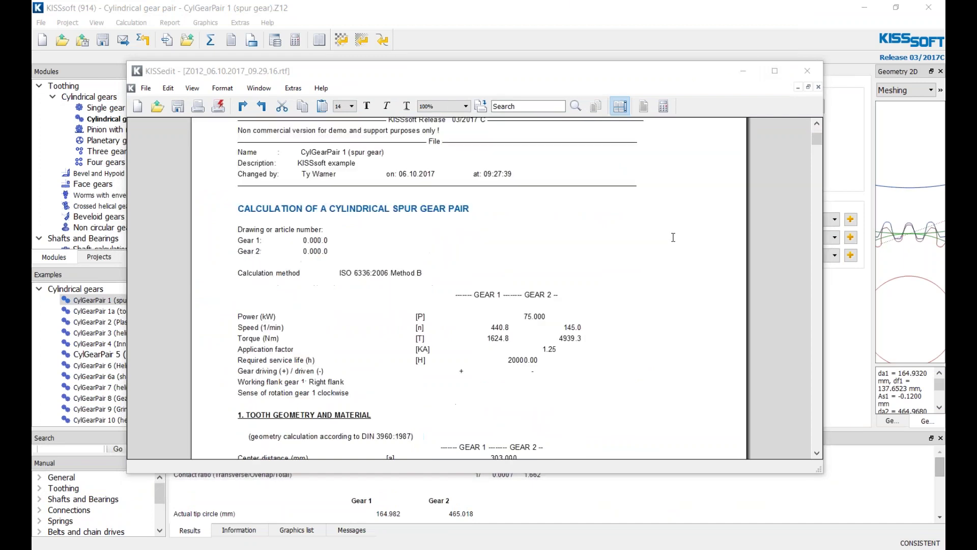
pyautogui.scroll(5, 677, 137)
pyautogui.click(742, 73)
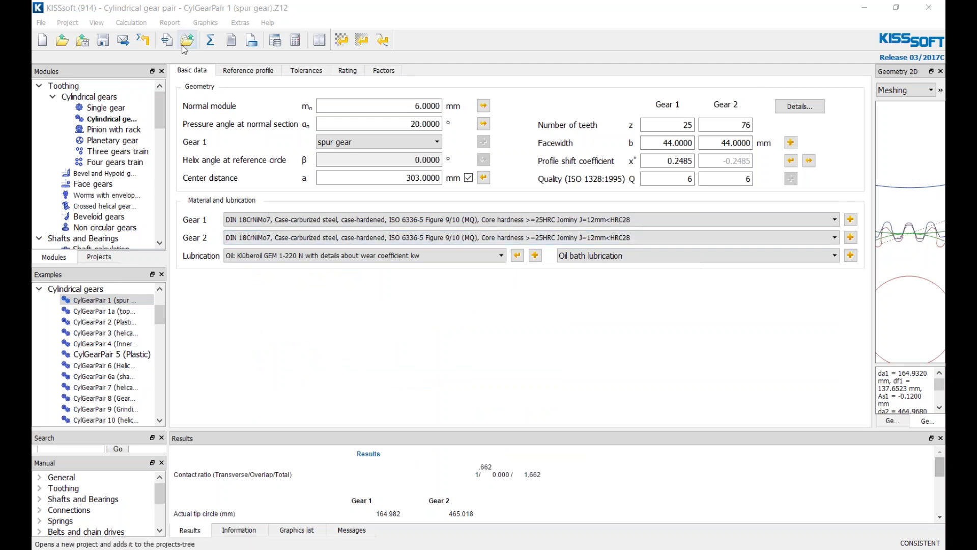
# Step: Change the Report mode from Overwrite to Compare in Report Settings and confirm with OK
pyautogui.click(167, 25)
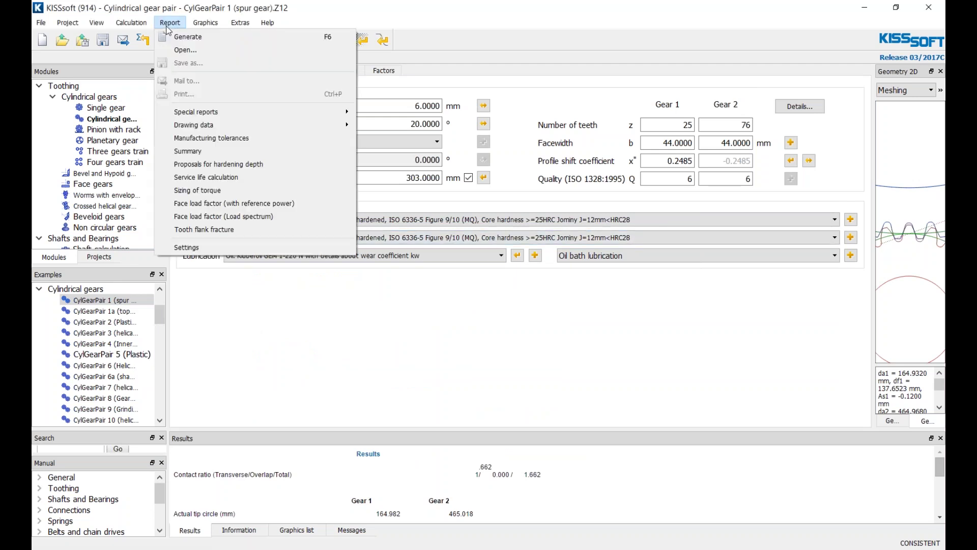
pyautogui.click(183, 247)
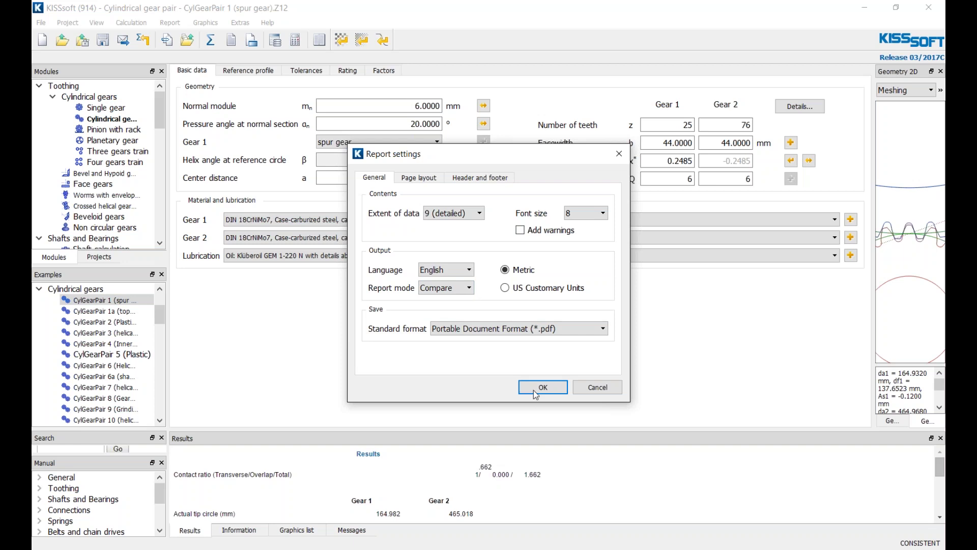
pyautogui.click(462, 290)
pyautogui.click(444, 311)
pyautogui.click(460, 289)
pyautogui.click(435, 300)
pyautogui.click(469, 288)
pyautogui.click(447, 310)
pyautogui.click(543, 387)
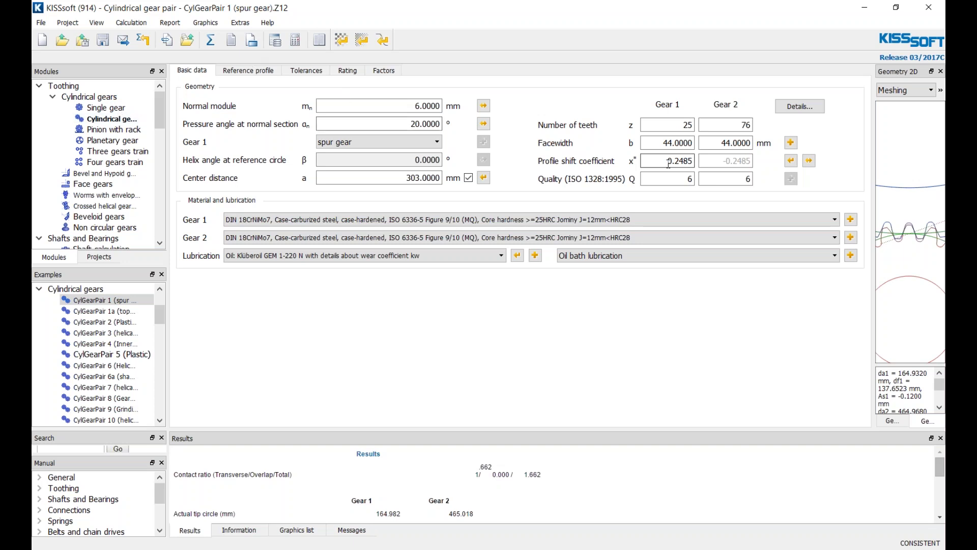
# Step: Size the profile shift coefficients for minimum sliding velocity
pyautogui.click(789, 162)
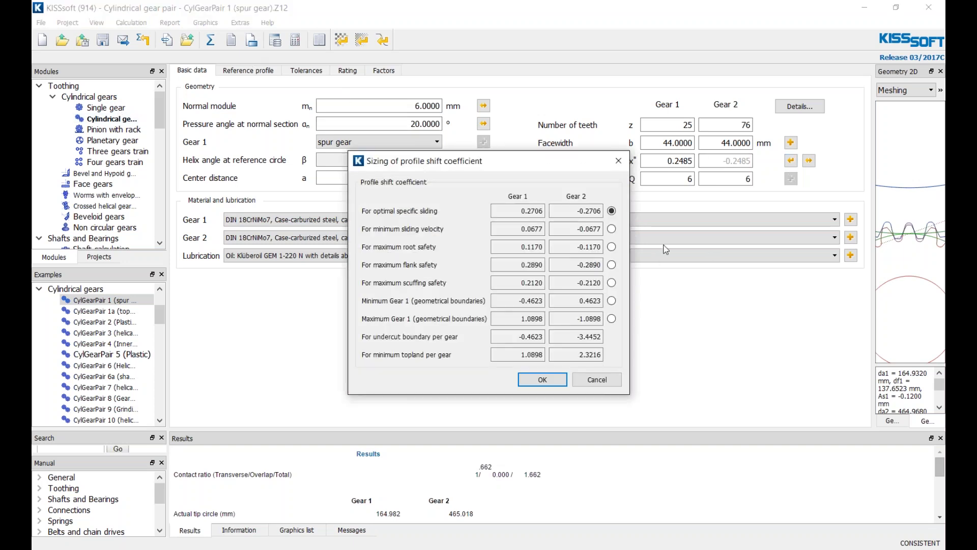
pyautogui.click(612, 229)
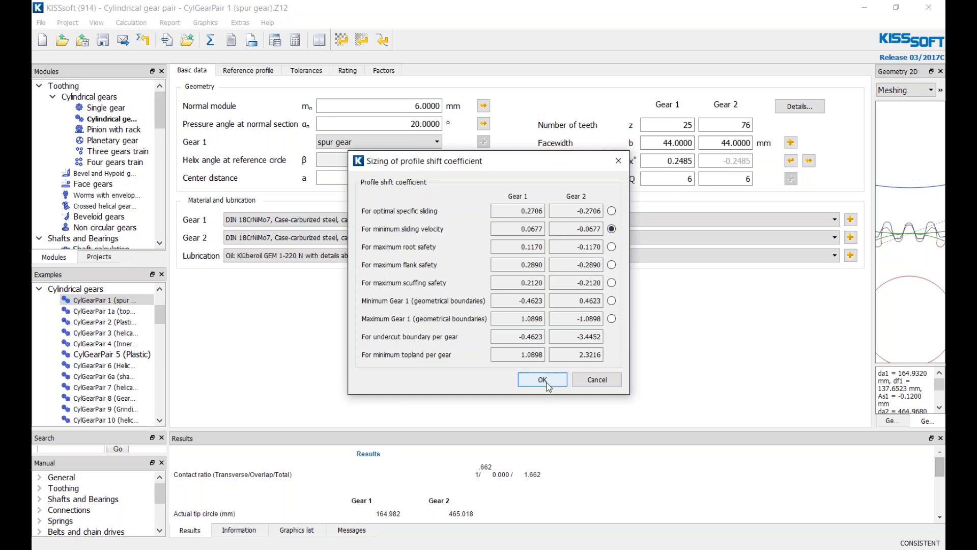
pyautogui.click(542, 379)
# Step: Recalculate the gear pair and generate report Z012_06.10.2017_09.30.24.rtf in KISSedit
pyautogui.press('F6')
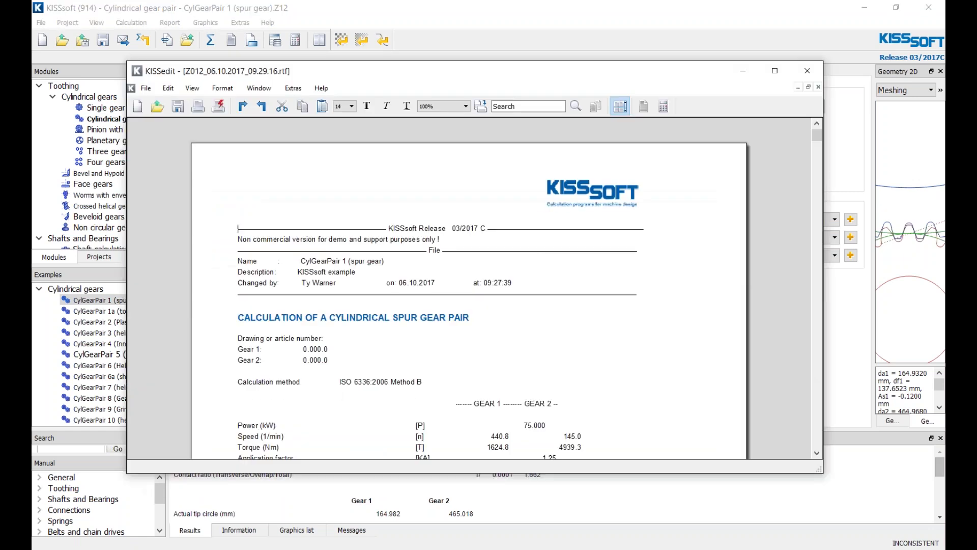
pyautogui.hotkey('alt', 'F4')
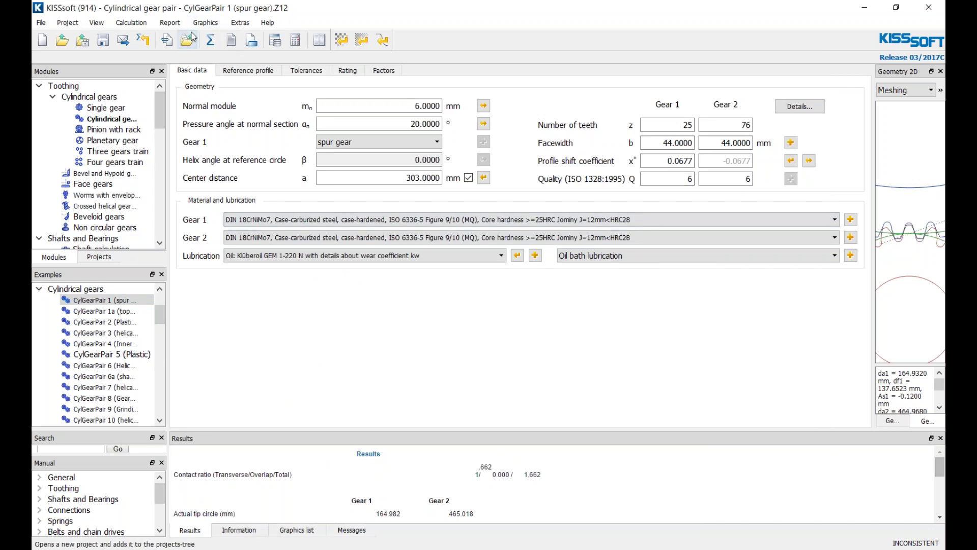
pyautogui.click(208, 40)
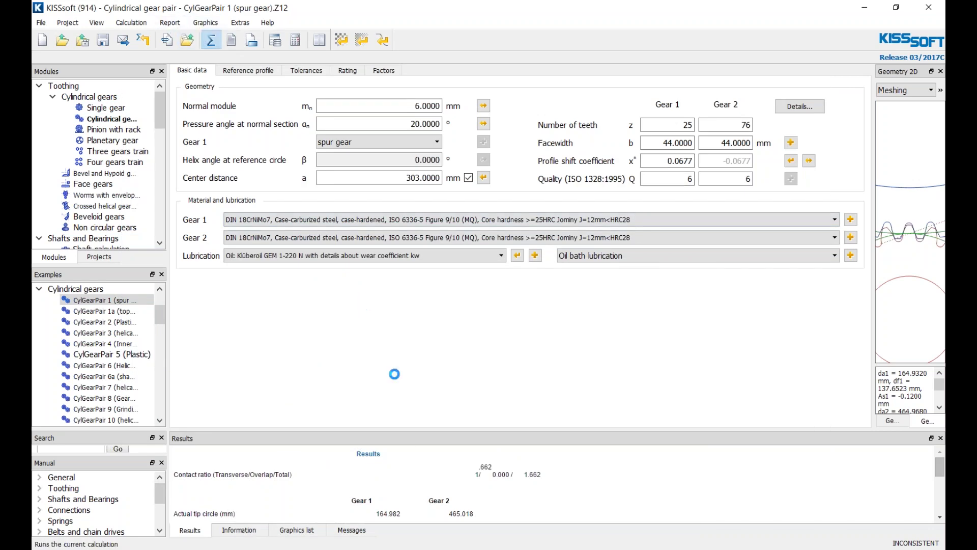
pyautogui.moveTo(420, 417); pyautogui.dragTo(421, 294)
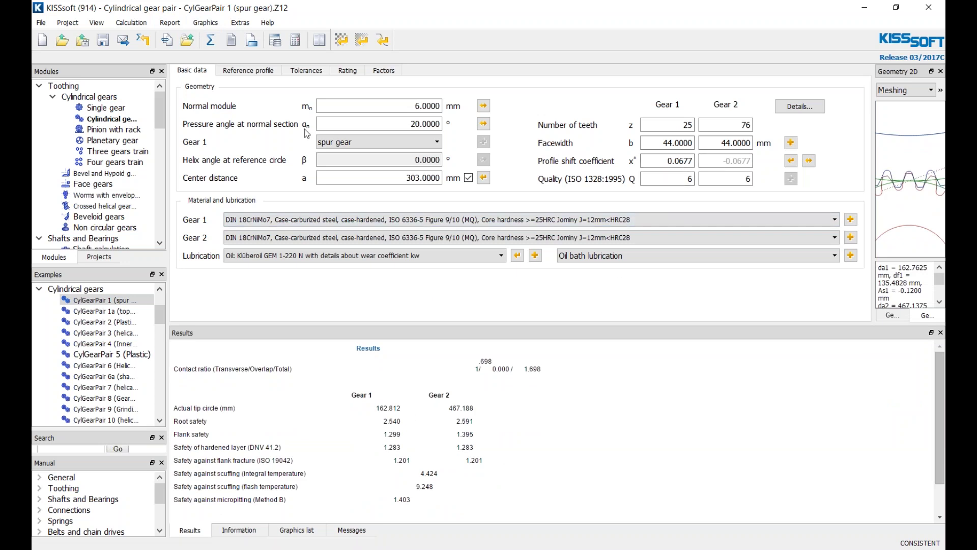
pyautogui.click(234, 40)
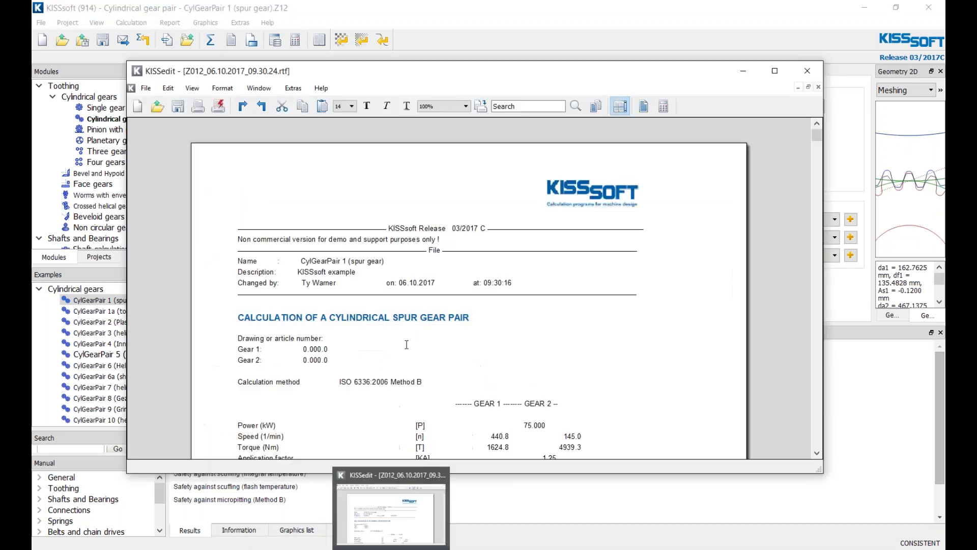
pyautogui.scroll(-2, 511, 337)
pyautogui.scroll(-10, 511, 337)
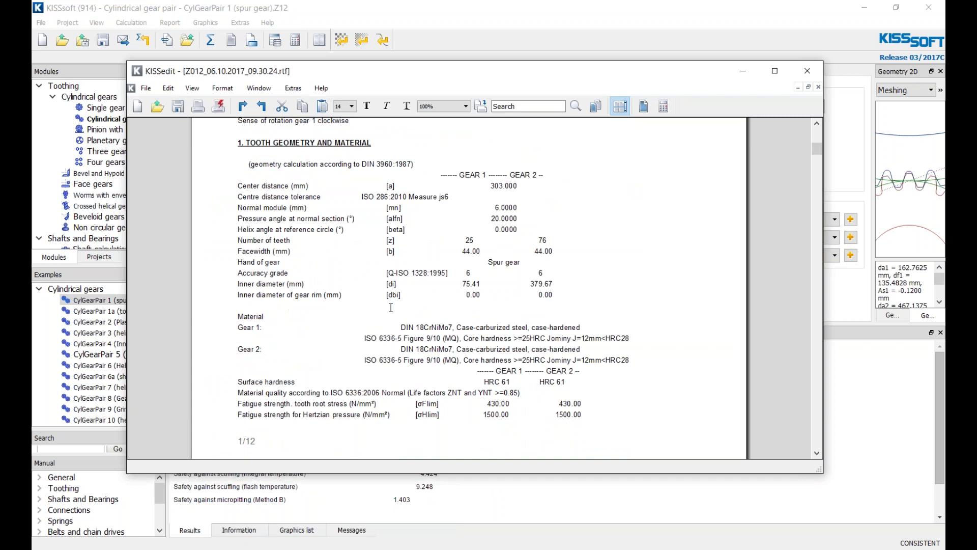
pyautogui.scroll(-5, 376, 302)
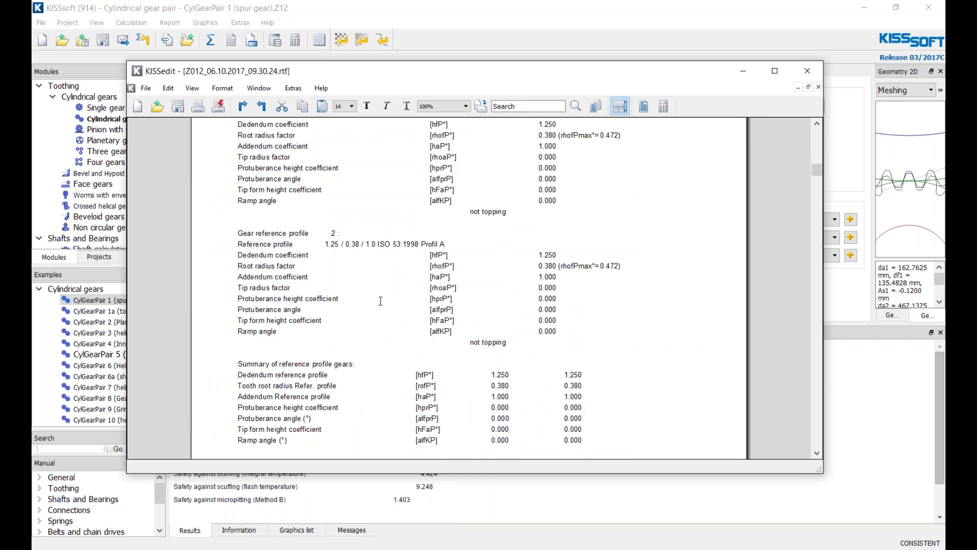
pyautogui.scroll(-6, 379, 301)
pyautogui.scroll(-8, 383, 300)
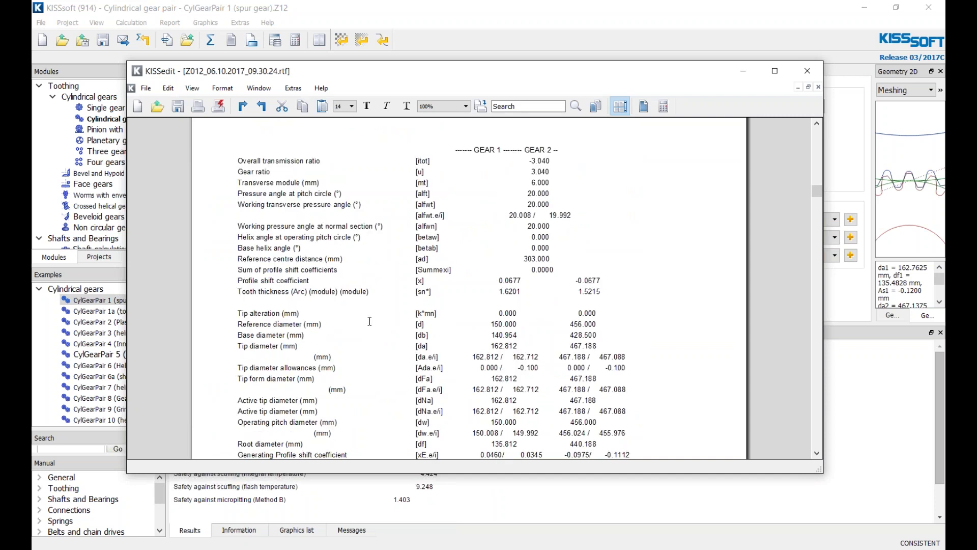
pyautogui.scroll(4, 371, 316)
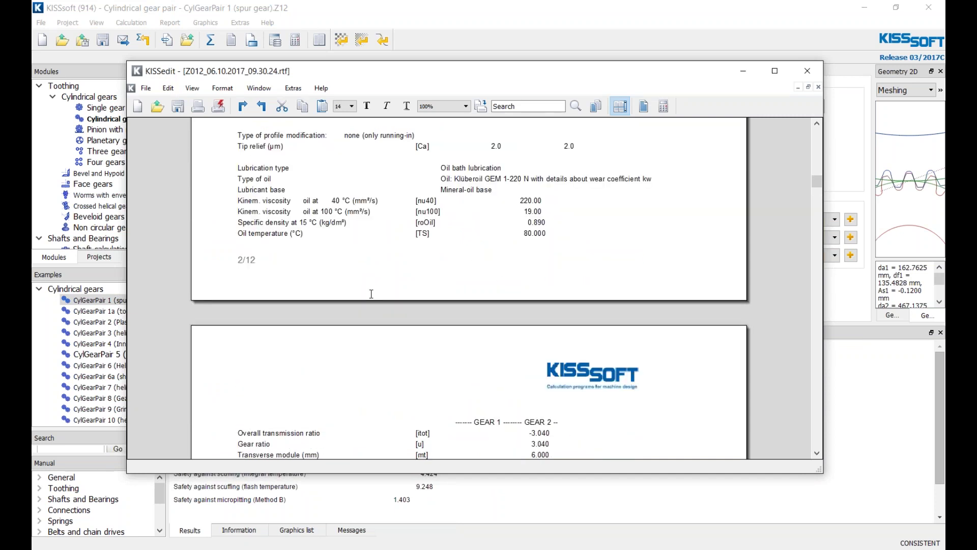
pyautogui.scroll(6, 371, 300)
pyautogui.scroll(10, 369, 293)
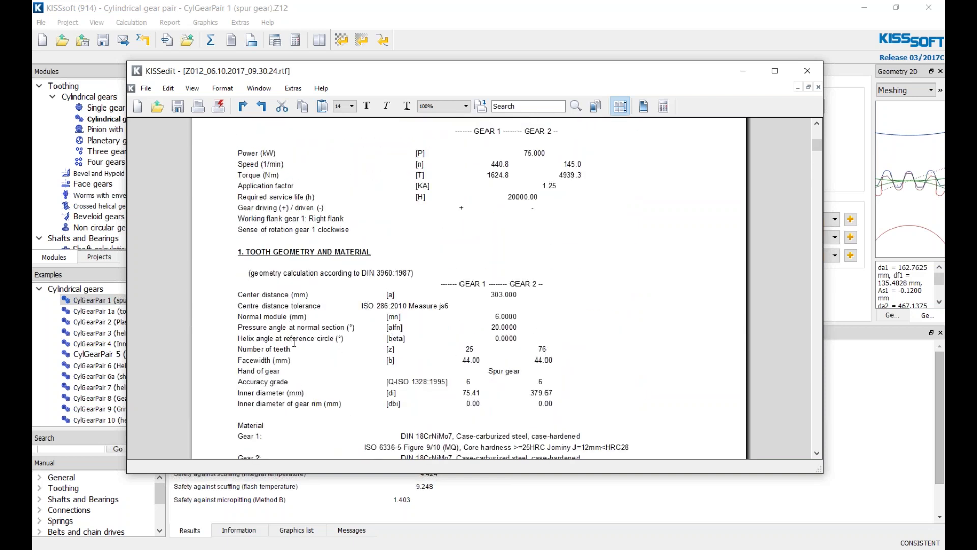
pyautogui.scroll(-15, 356, 324)
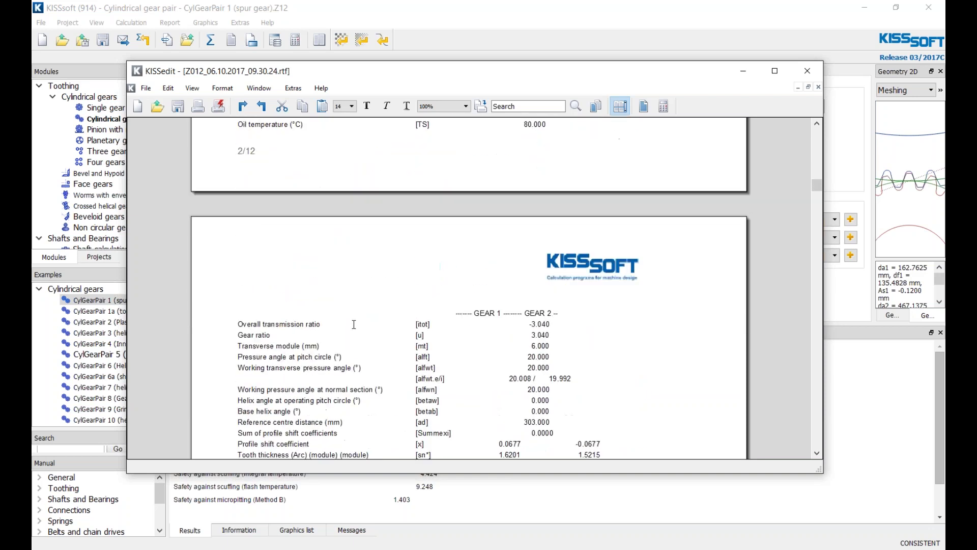
pyautogui.scroll(4, 339, 221)
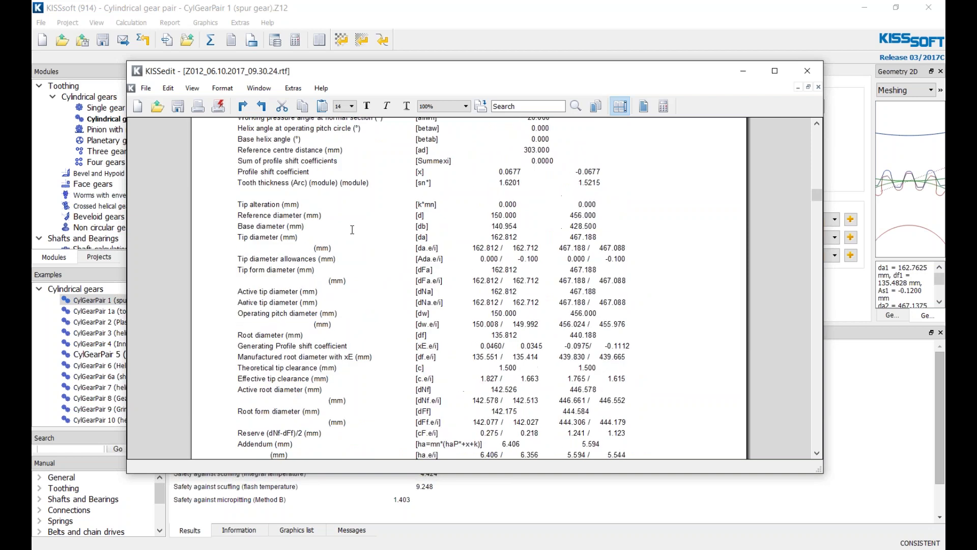
pyautogui.scroll(5, 347, 248)
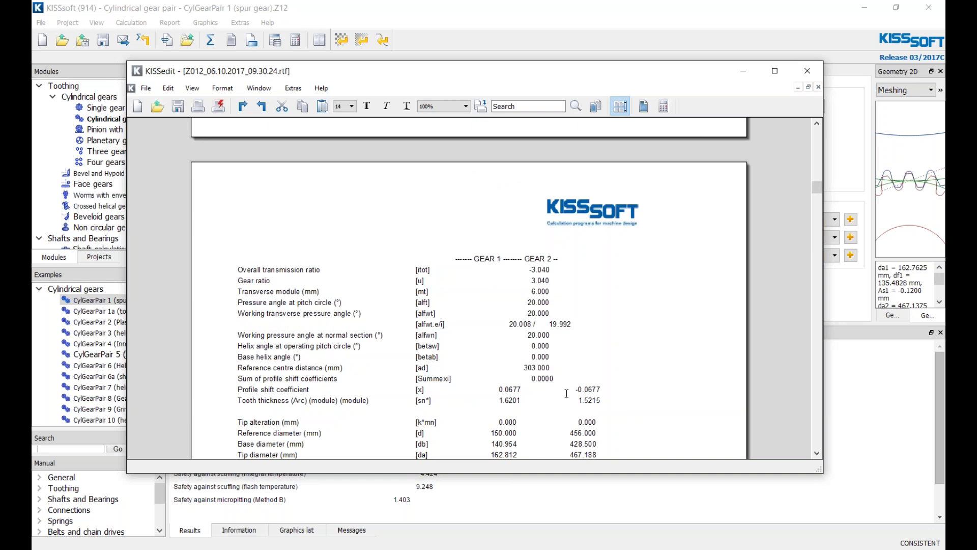
pyautogui.moveTo(606, 392); pyautogui.dragTo(237, 392)
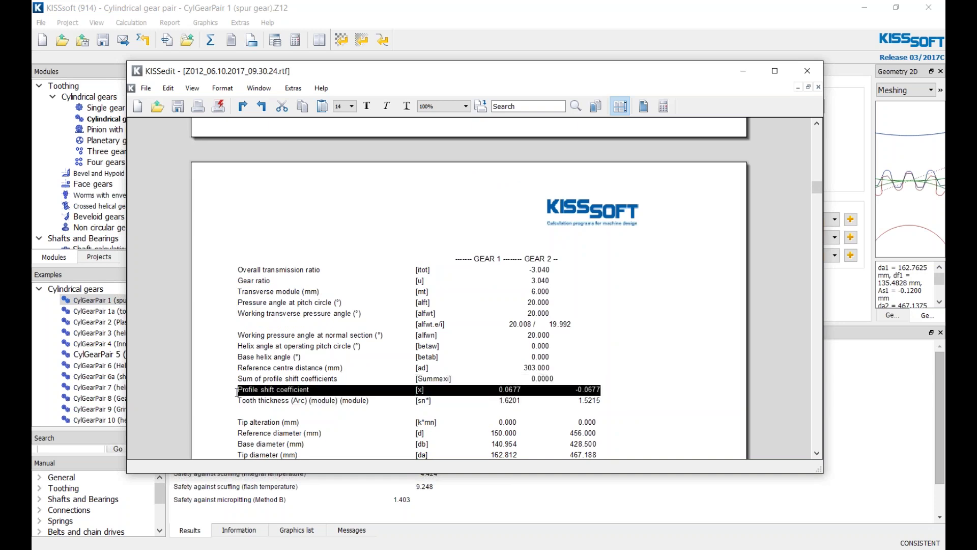
pyautogui.click(754, 169)
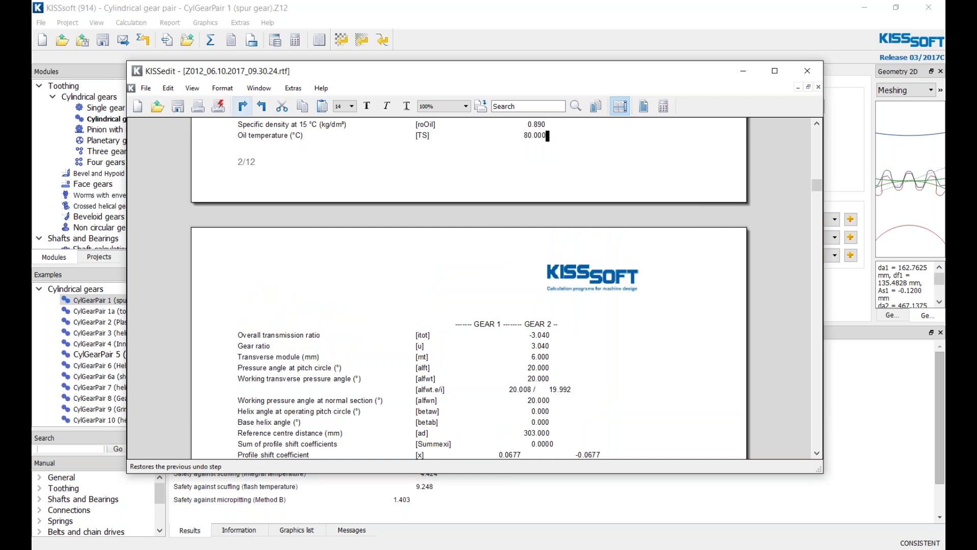
# Step: Split reports 09.30.24 and 09.29.16 side by side and scroll both to page 2
pyautogui.click(258, 89)
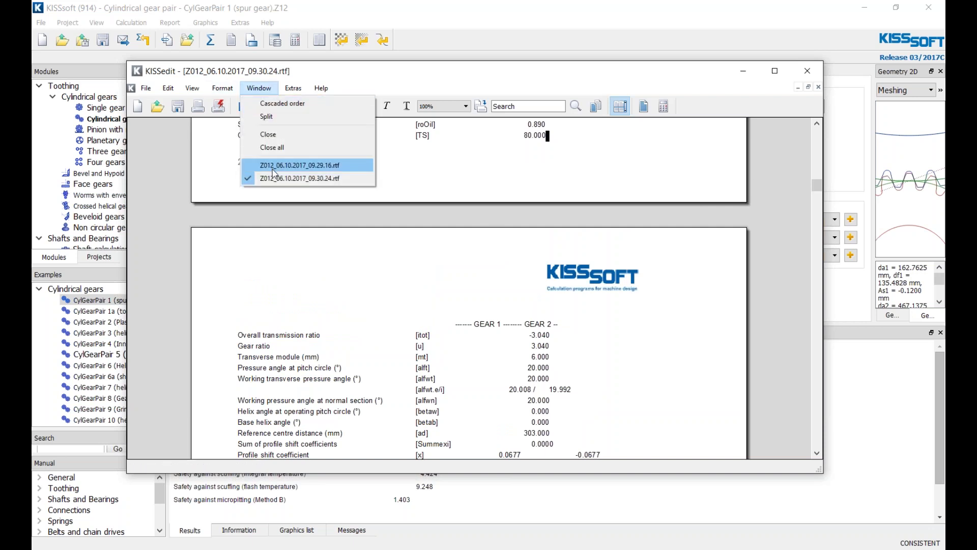
pyautogui.click(270, 118)
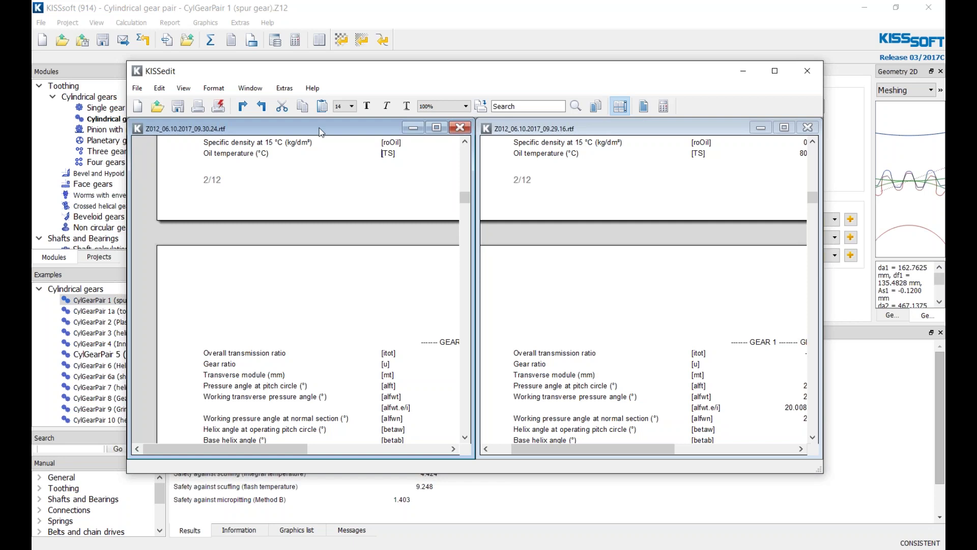
pyautogui.click(574, 126)
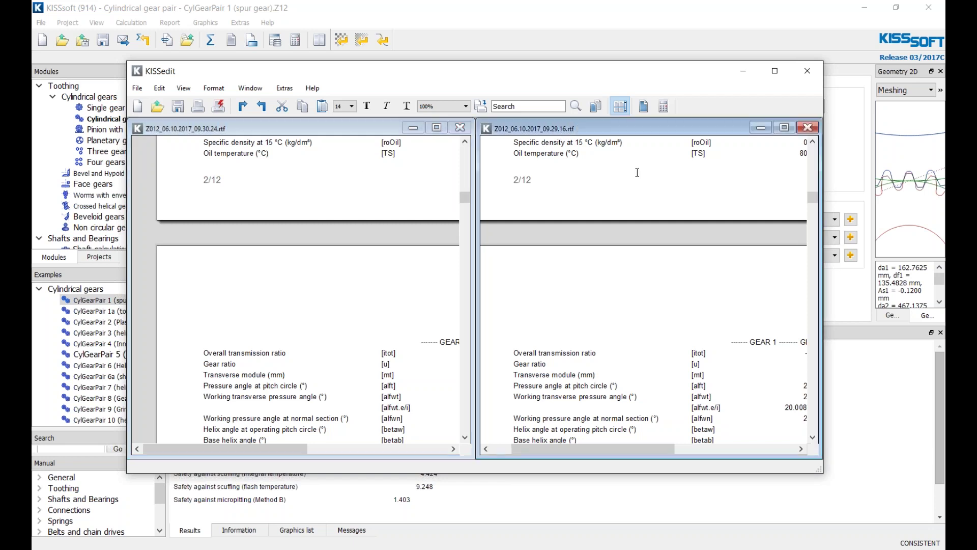
pyautogui.scroll(-3, 635, 187)
pyautogui.scroll(-10, 635, 188)
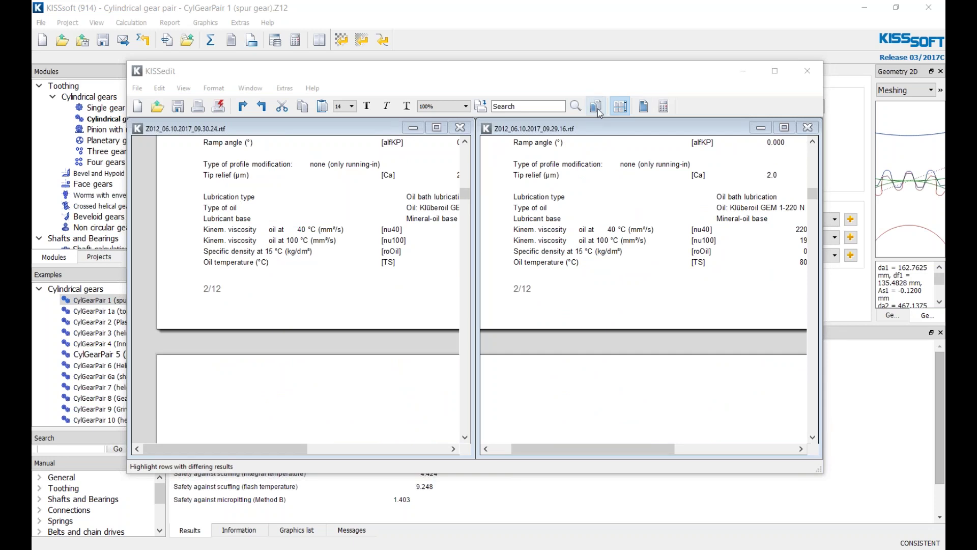
# Step: Highlight differing rows, scroll both reports to the dynamic factor rows, and widen the editor leftward
pyautogui.click(597, 108)
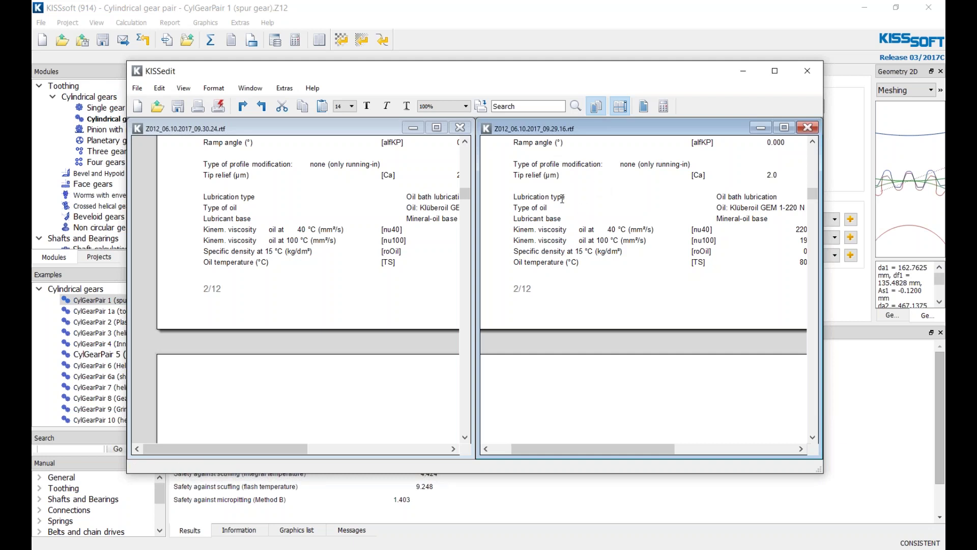
pyautogui.scroll(-5, 562, 199)
pyautogui.scroll(6, 562, 199)
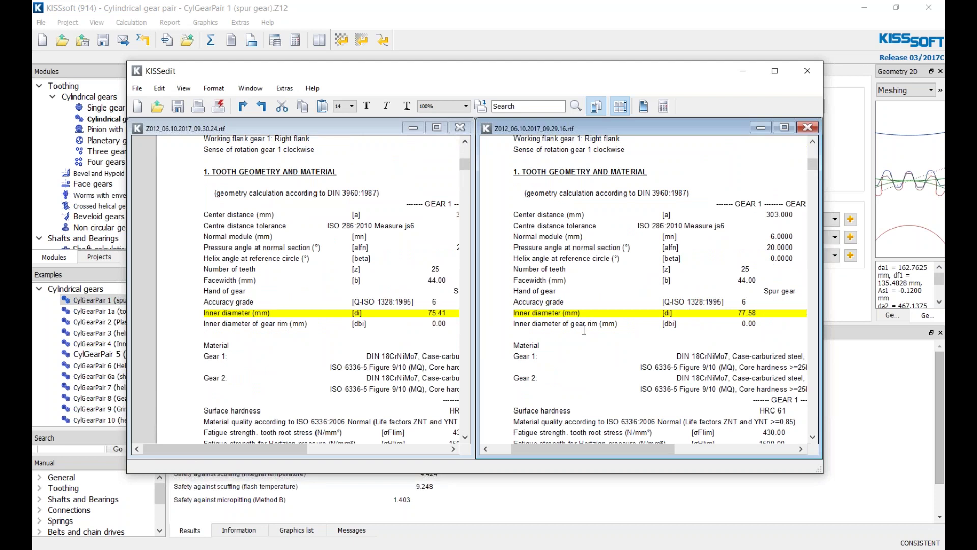
pyautogui.scroll(4, 575, 283)
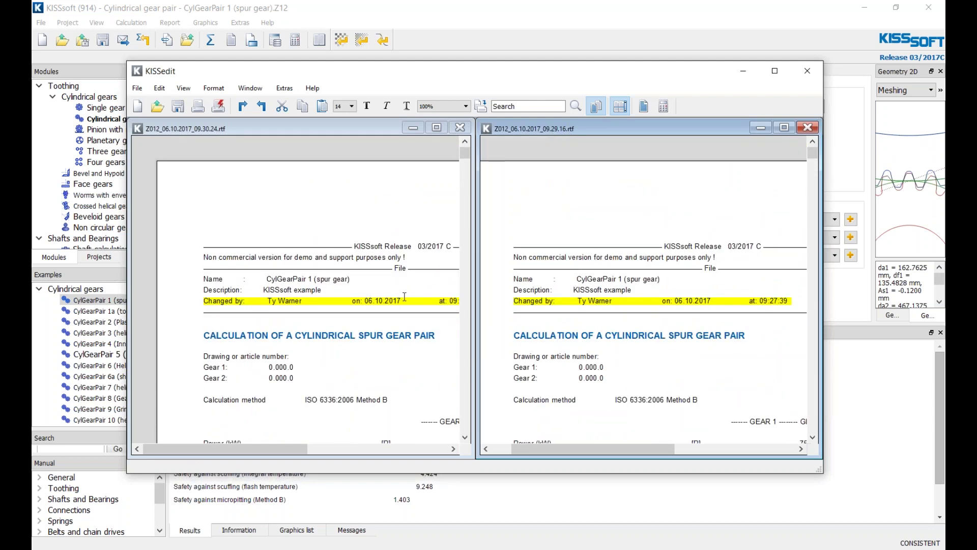
pyautogui.scroll(-10, 559, 260)
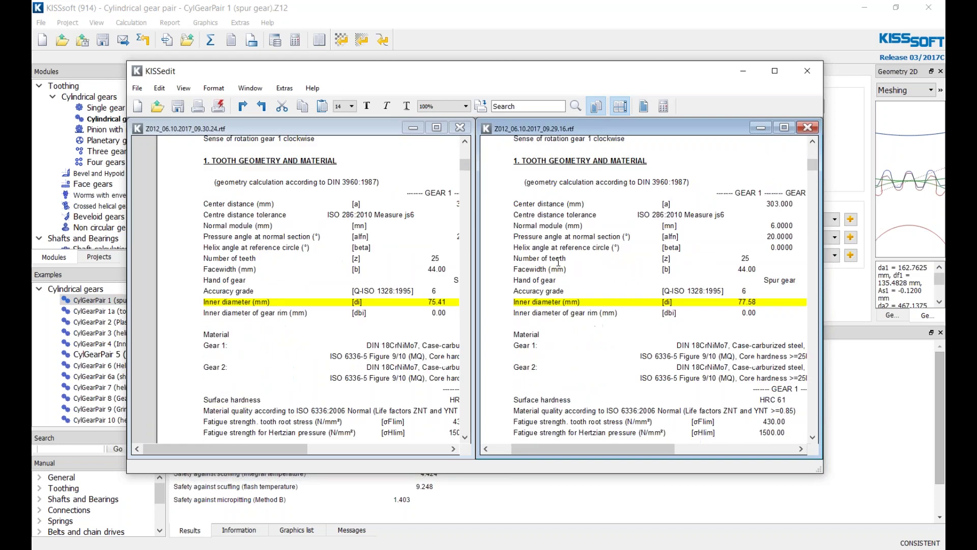
pyautogui.scroll(-15, 558, 263)
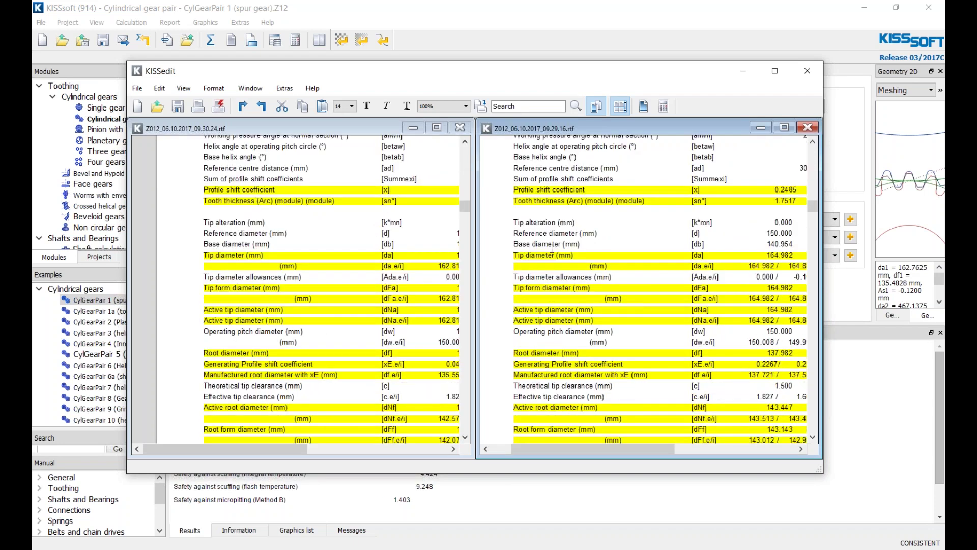
pyautogui.scroll(-12, 595, 264)
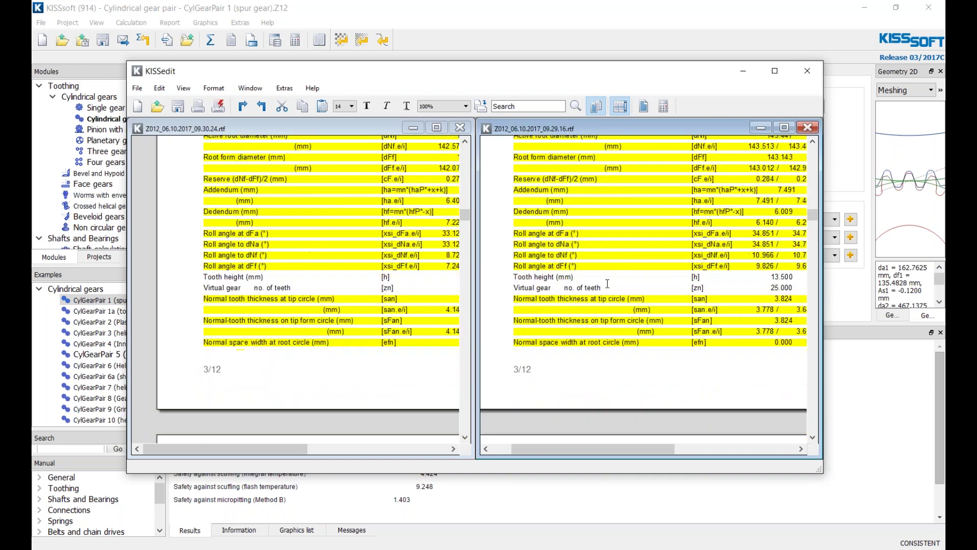
pyautogui.scroll(-7, 605, 281)
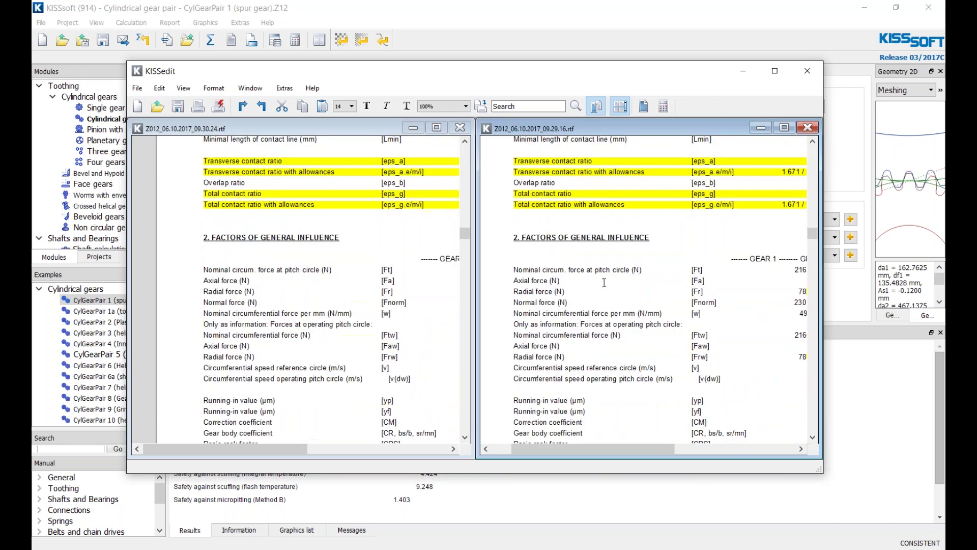
pyautogui.scroll(-15, 604, 281)
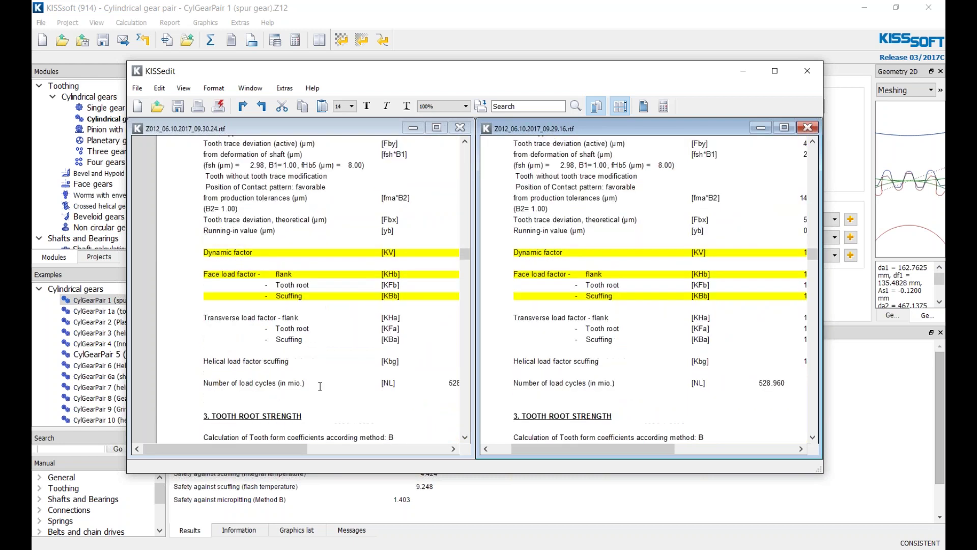
pyautogui.moveTo(127, 361); pyautogui.dragTo(35, 363)
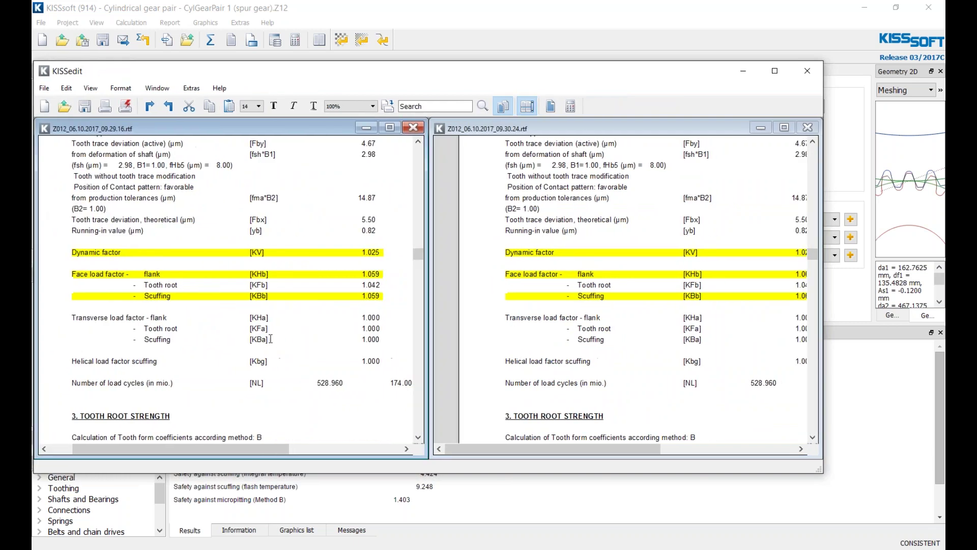
# Step: Widen the editor rightward, adjust the split, and scroll both reports to section 4d, tooth flank fracture
pyautogui.moveTo(823, 367); pyautogui.dragTo(942, 354)
pyautogui.moveTo(487, 278)
pyautogui.mouseDown()
pyautogui.moveTo(446, 275)
pyautogui.moveTo(490, 273)
pyautogui.mouseUp()
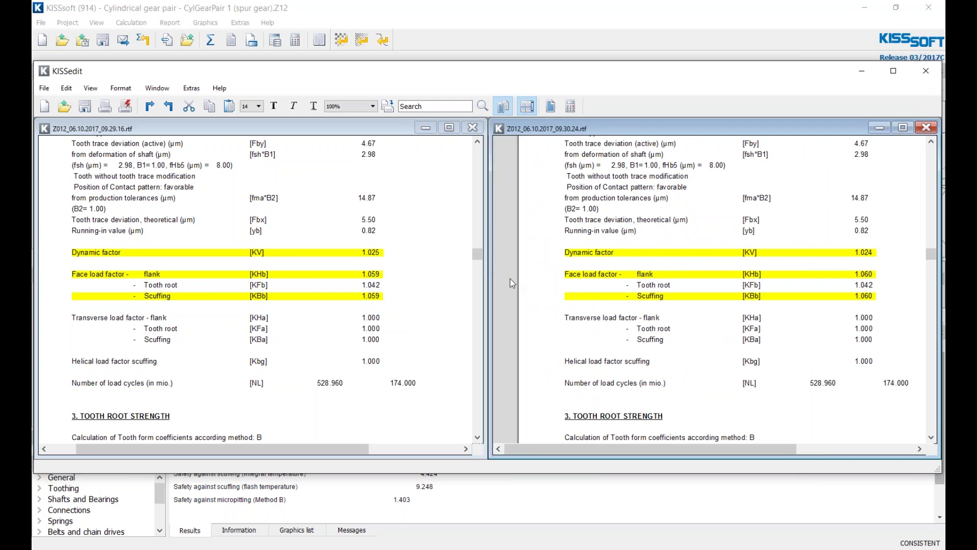
pyautogui.scroll(-10, 511, 279)
pyautogui.scroll(-10, 511, 280)
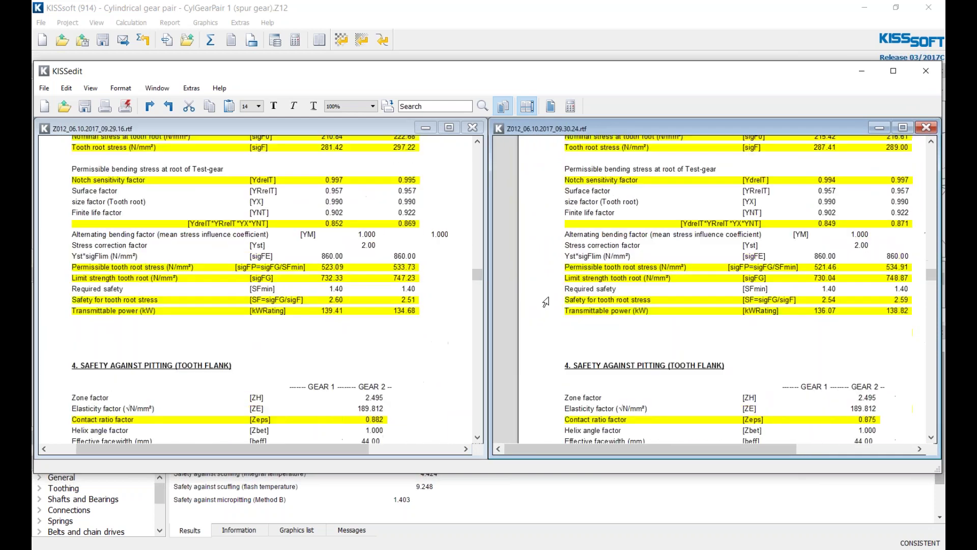
pyautogui.scroll(-10, 592, 312)
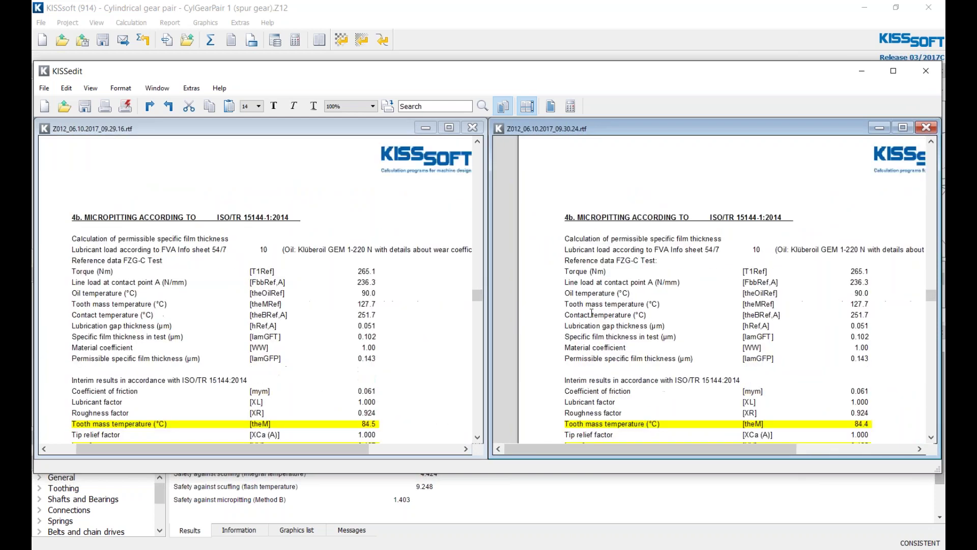
pyautogui.scroll(-5, 592, 312)
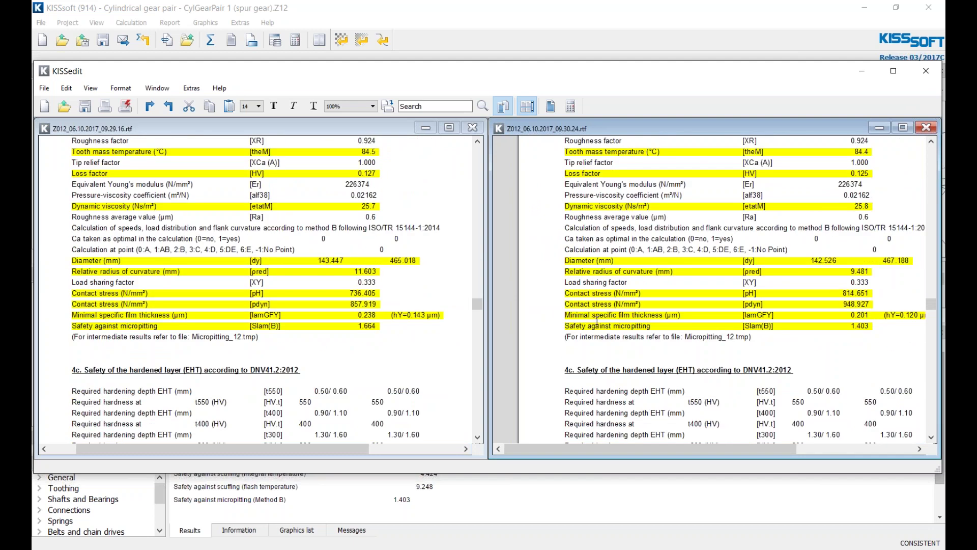
pyautogui.scroll(-2, 598, 320)
pyautogui.scroll(-8, 598, 321)
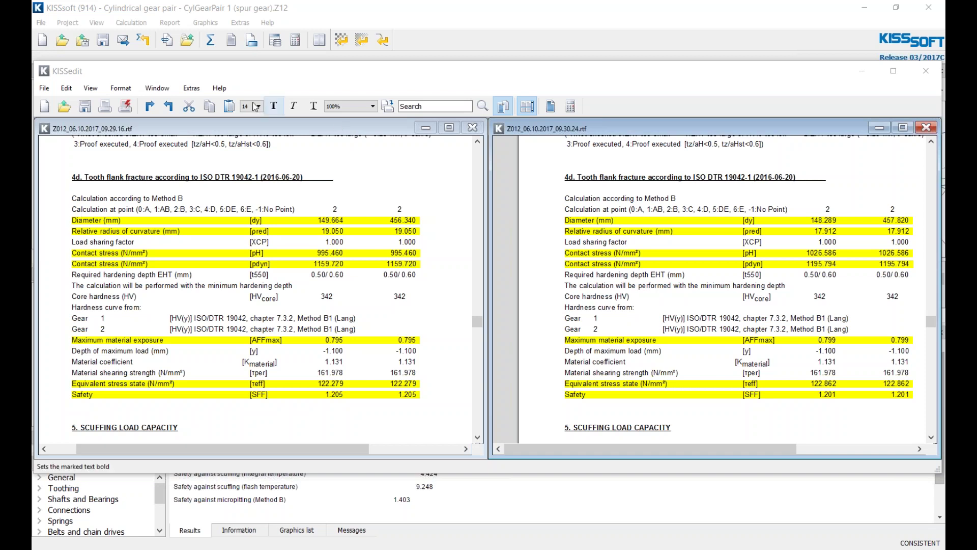
pyautogui.click(191, 89)
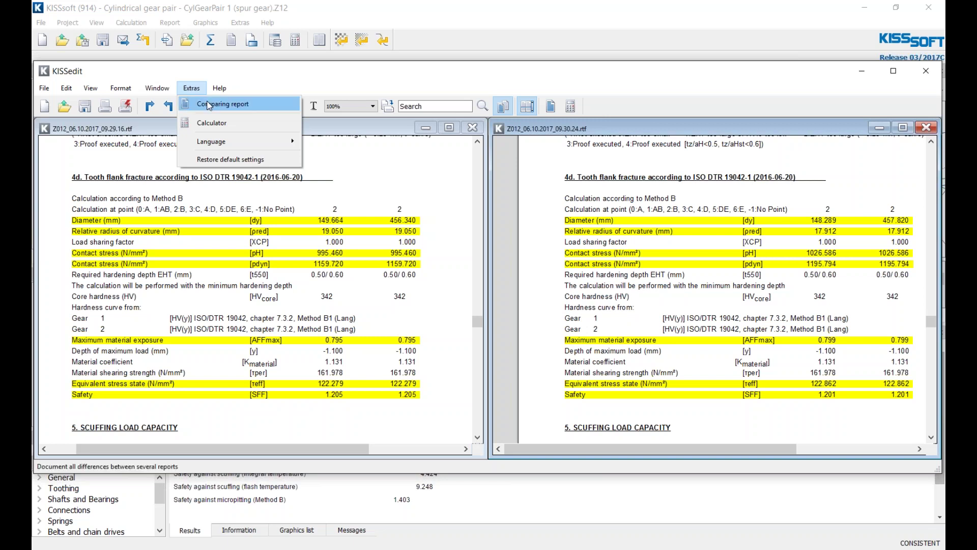
# Step: Generate the Comparing report, enlarge it, review differences down to 80.8 dB(A), and close it
pyautogui.click(209, 104)
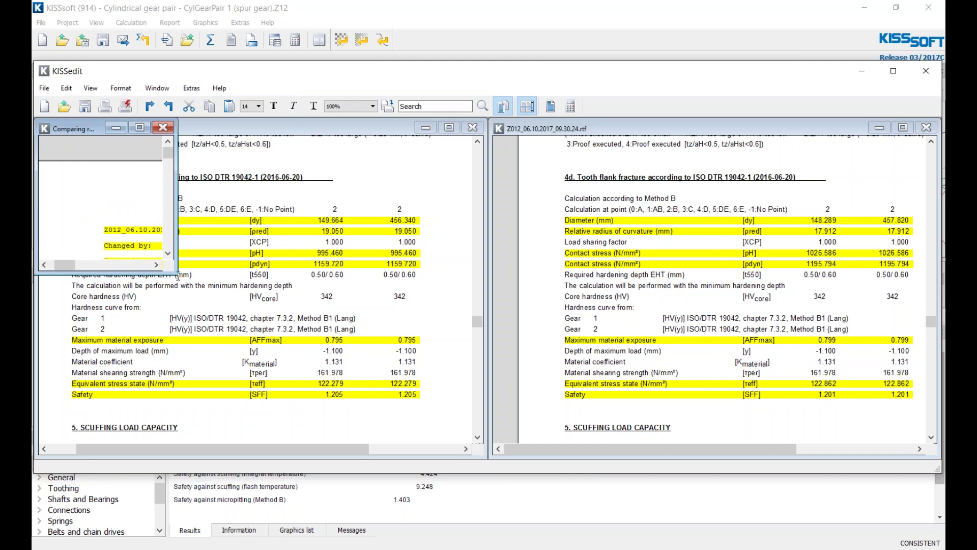
pyautogui.moveTo(176, 275); pyautogui.dragTo(838, 447)
pyautogui.scroll(-3, 629, 325)
pyautogui.scroll(-10, 629, 325)
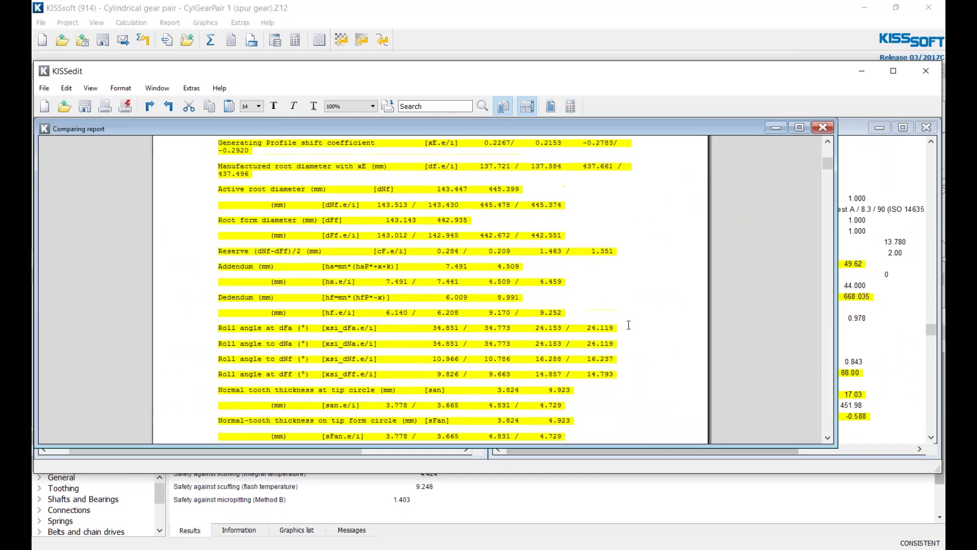
pyautogui.scroll(-15, 629, 324)
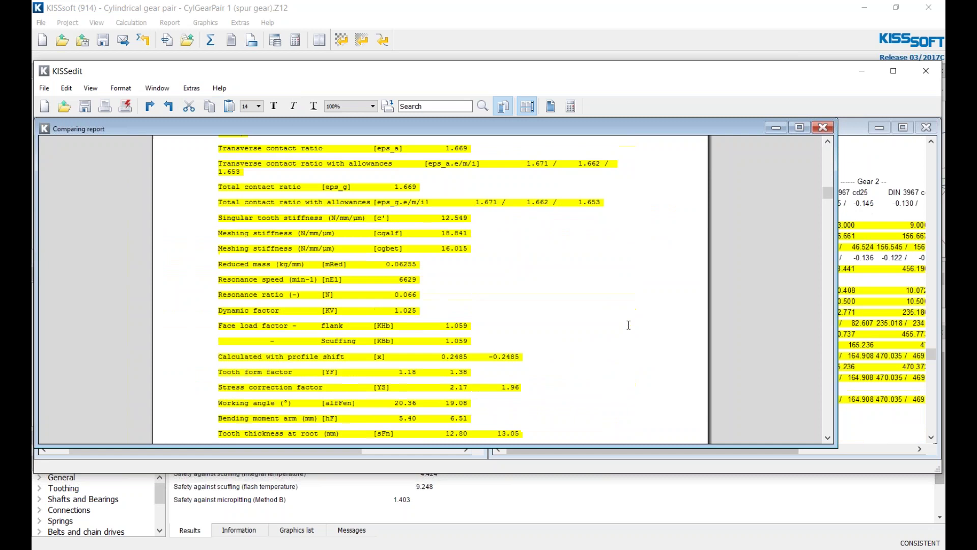
pyautogui.scroll(-15, 430, 289)
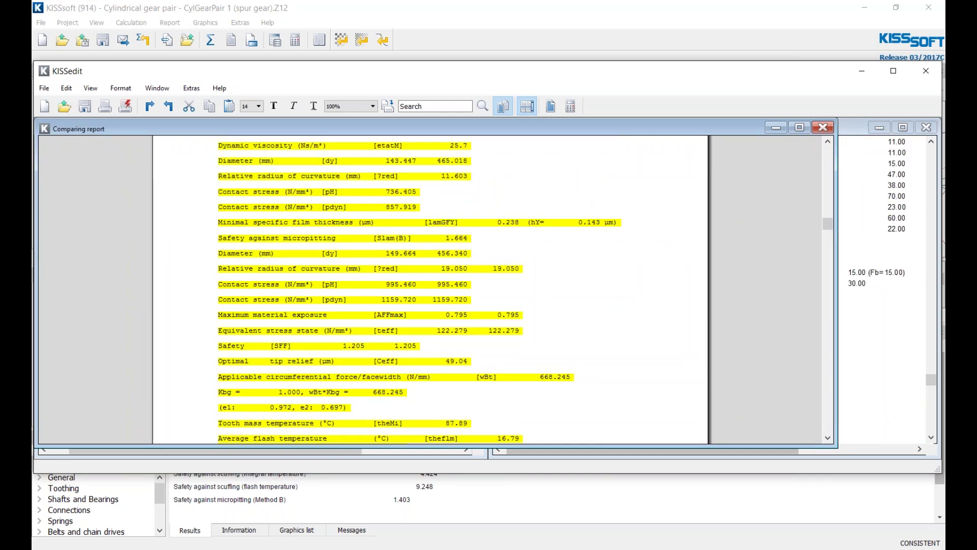
pyautogui.scroll(-4, 430, 289)
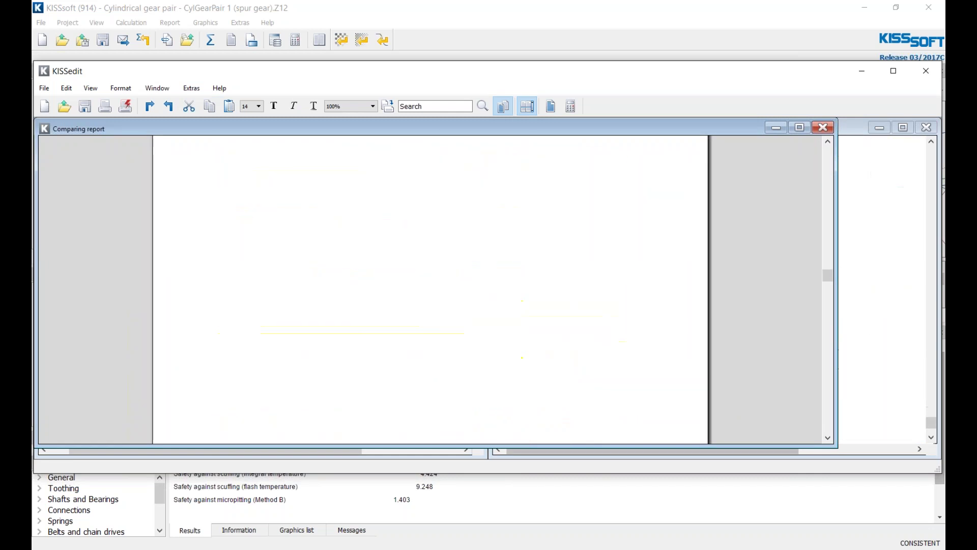
pyautogui.scroll(3, 589, 347)
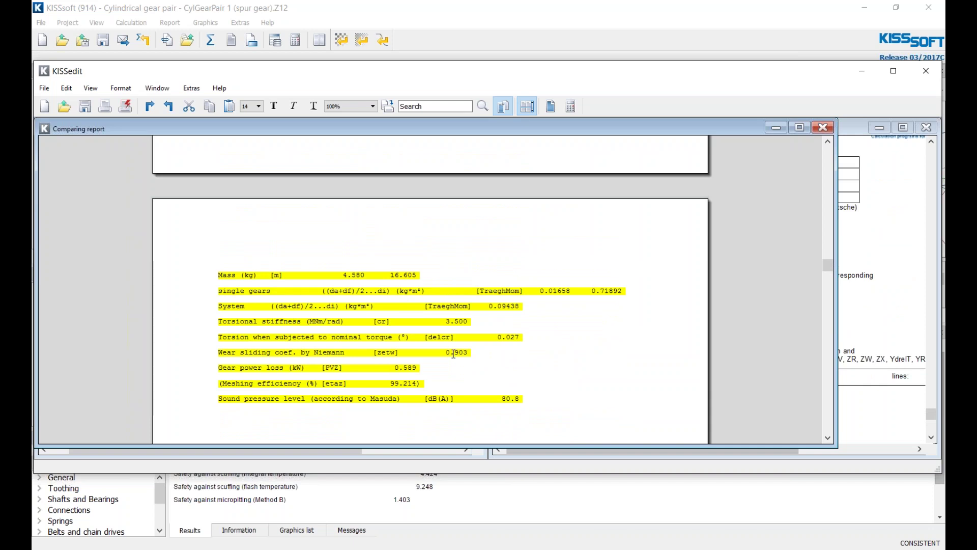
pyautogui.click(822, 127)
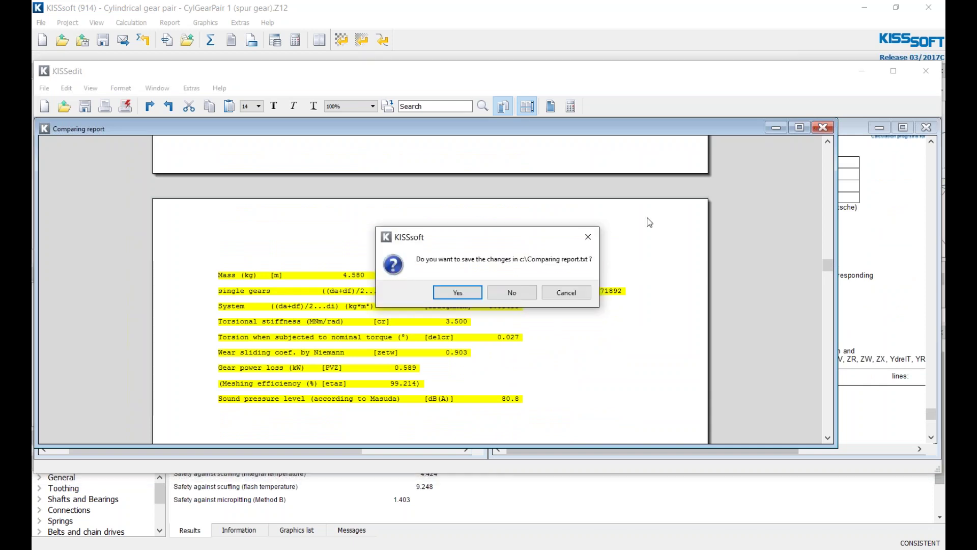
# Step: Discard the Comparing report without saving and scroll the tiled reports back to page 1's inner diameters
pyautogui.click(513, 300)
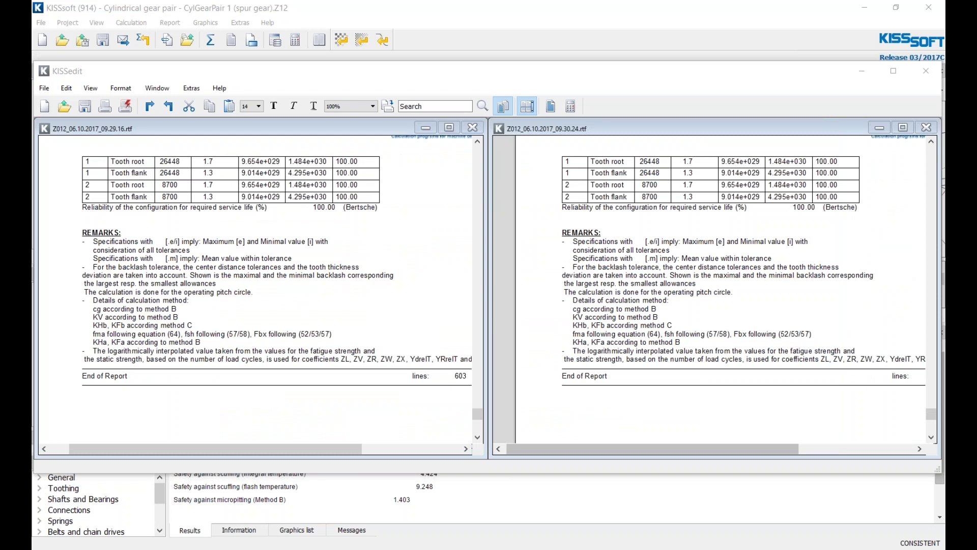
pyautogui.click(368, 322)
pyautogui.scroll(15, 369, 322)
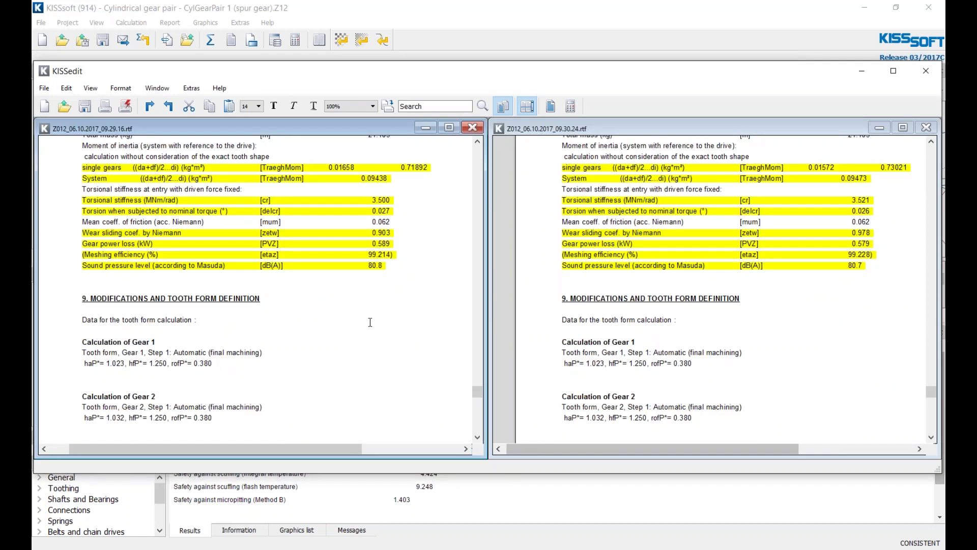
pyautogui.scroll(-5, 371, 322)
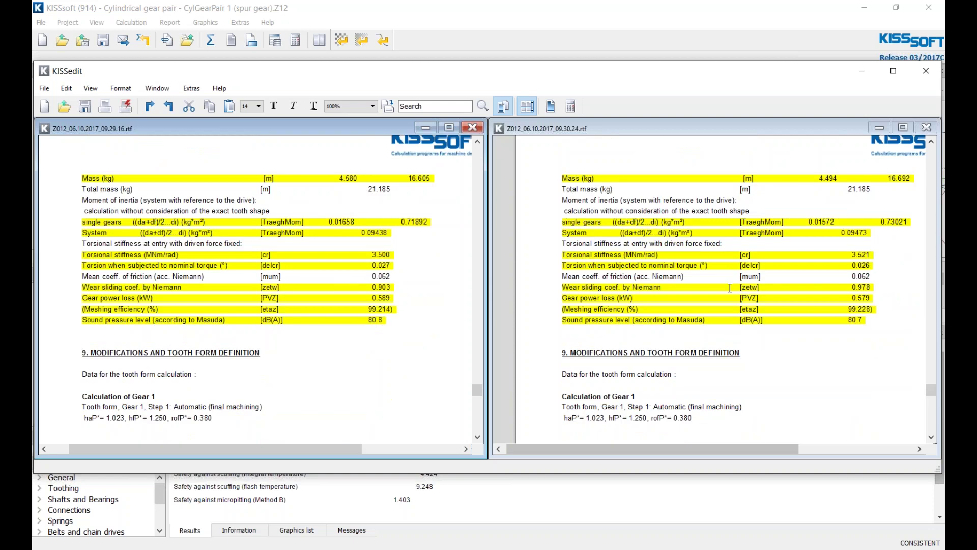
pyautogui.scroll(5, 457, 304)
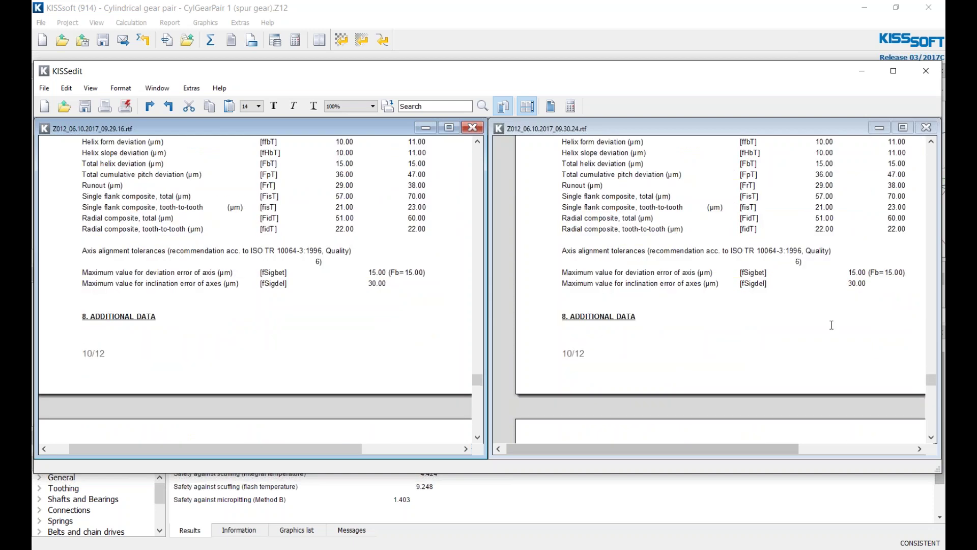
pyautogui.moveTo(930, 379); pyautogui.dragTo(931, 150)
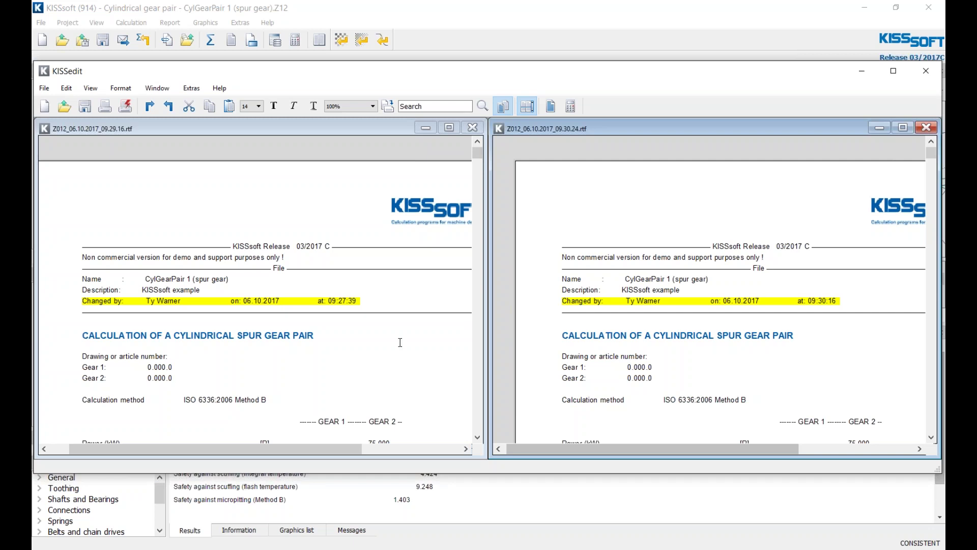
pyautogui.scroll(-5, 423, 314)
pyautogui.scroll(-4, 423, 314)
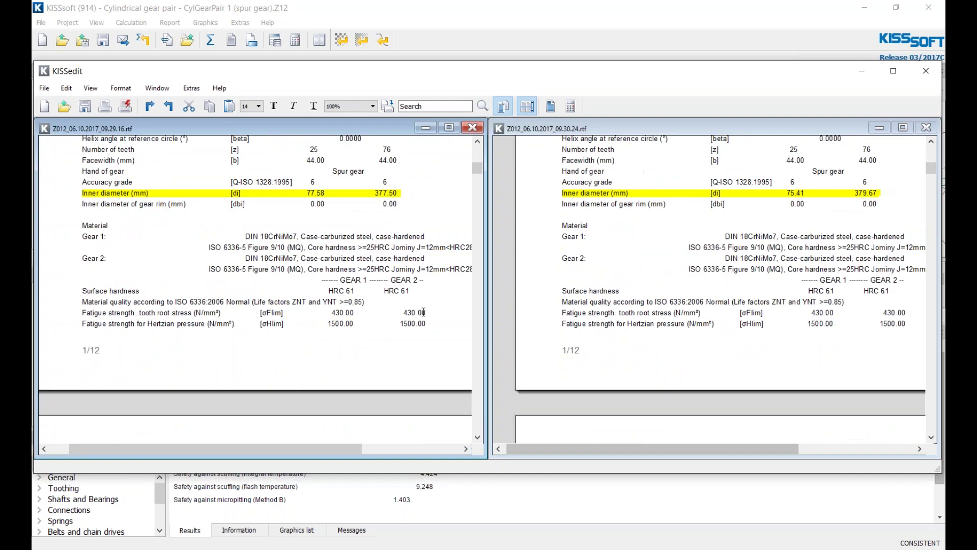